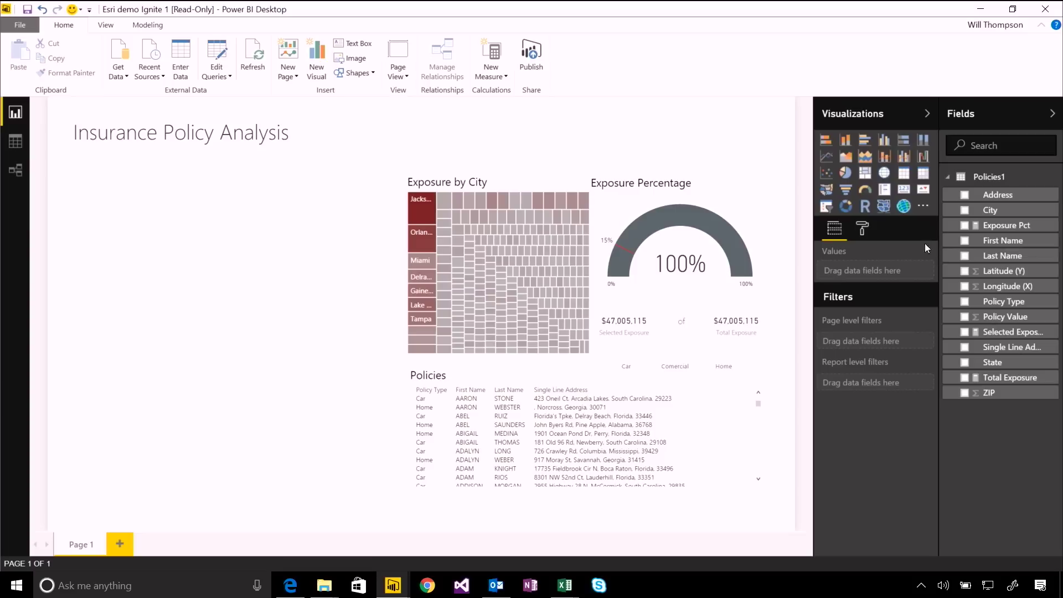
# Insert an empty ArcGIS Maps for Power BI visual onto the Insurance Policy Analysis page.
pyautogui.click(904, 207)
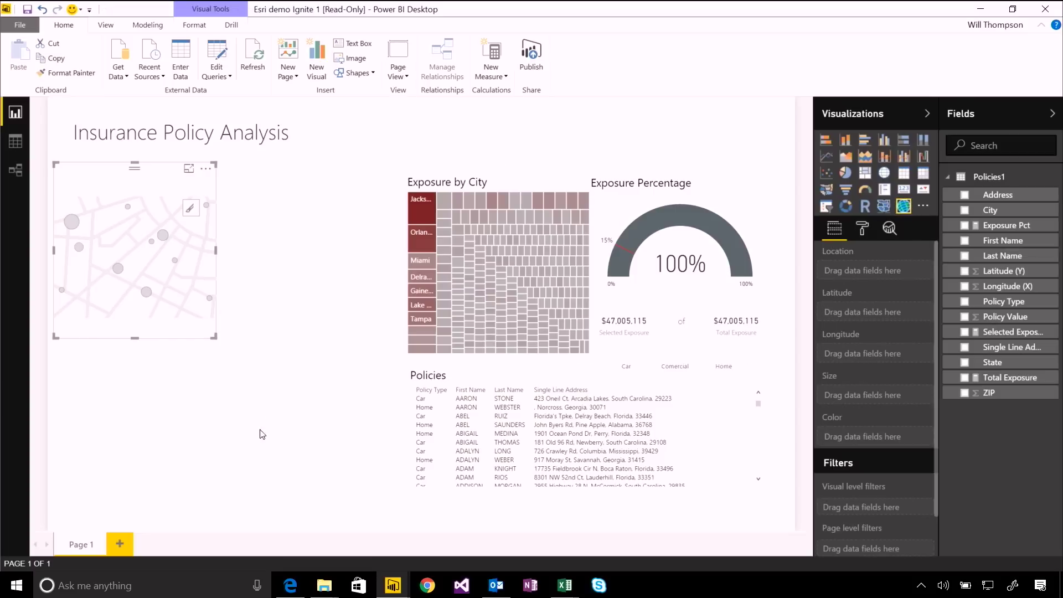
# Enlarge the map, set Single Line Address as Location and Policy Value as Size, and enable multi-select.
pyautogui.moveTo(215, 336); pyautogui.dragTo(369, 500)
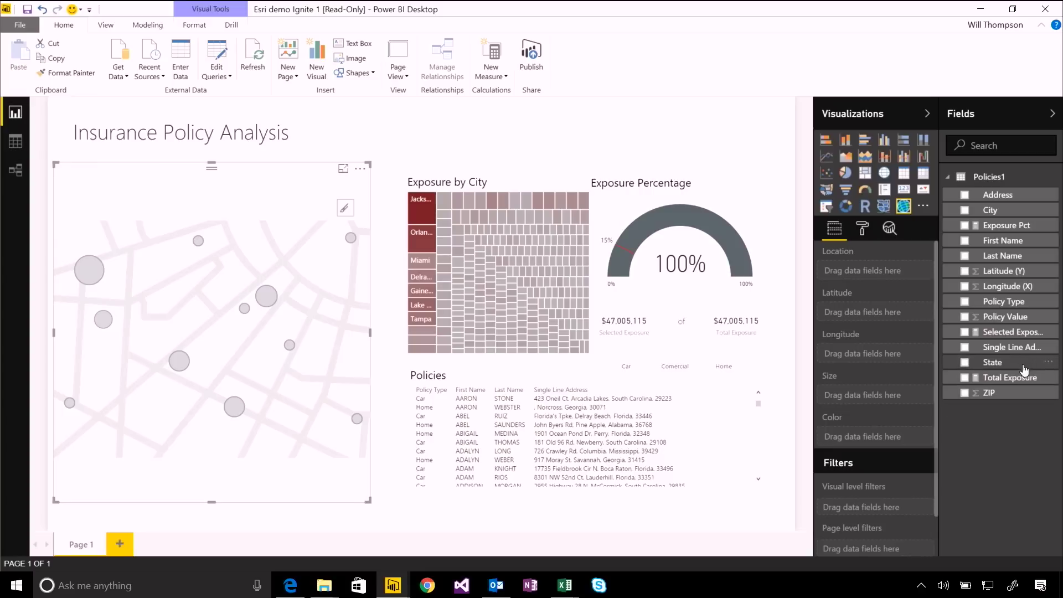
pyautogui.moveTo(1011, 356); pyautogui.dragTo(866, 272)
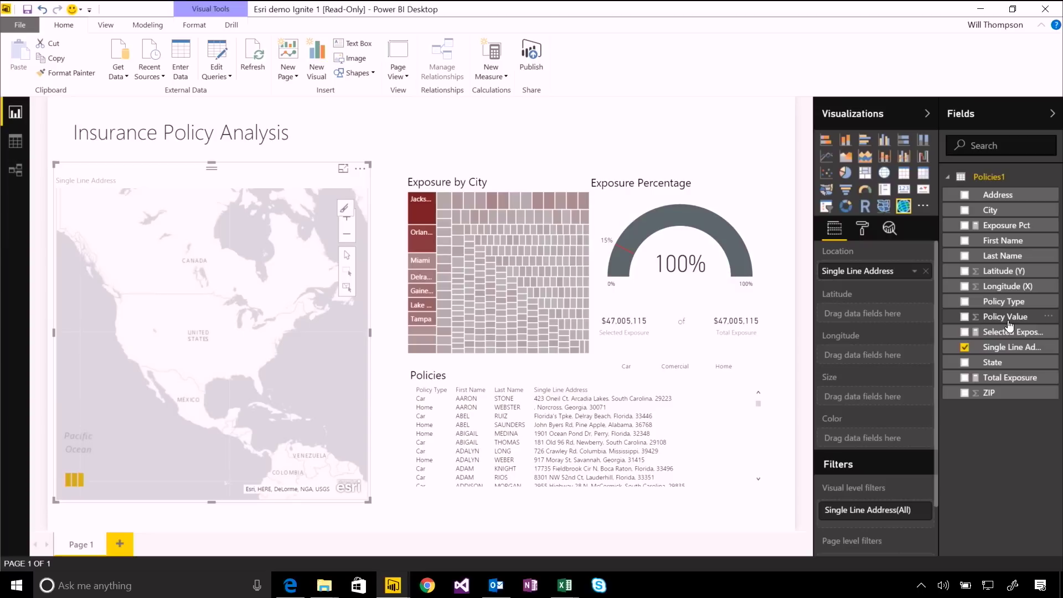
pyautogui.moveTo(1011, 327); pyautogui.dragTo(885, 410)
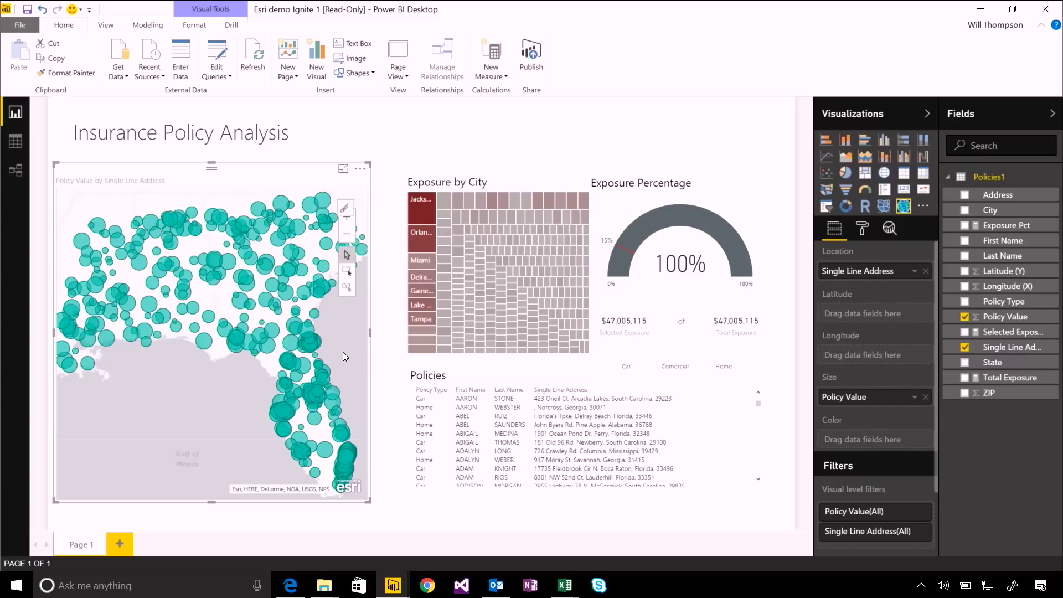
pyautogui.click(349, 274)
pyautogui.moveTo(177, 375); pyautogui.dragTo(305, 277)
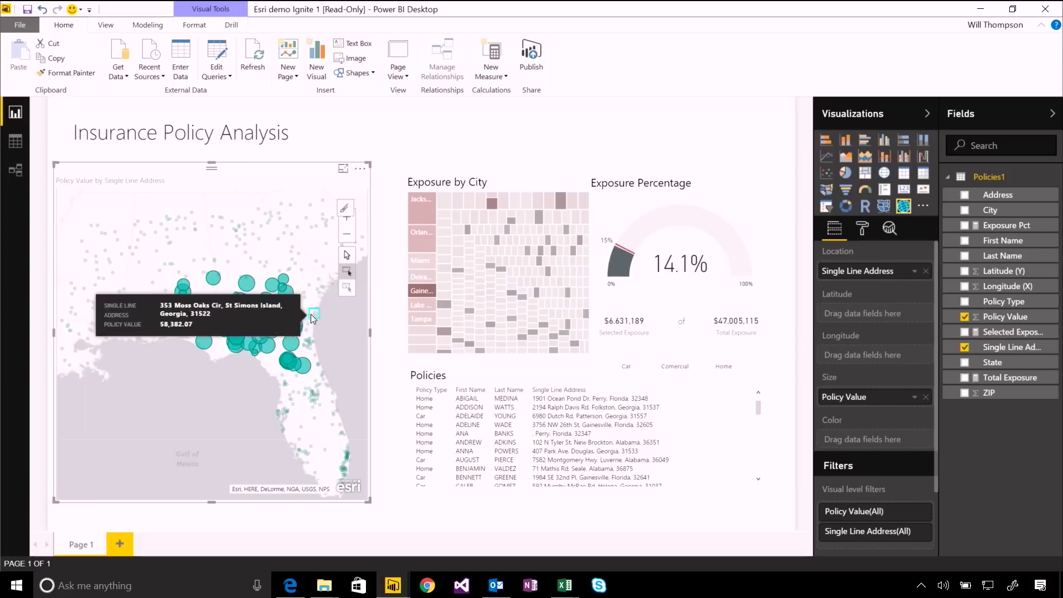
pyautogui.click(339, 346)
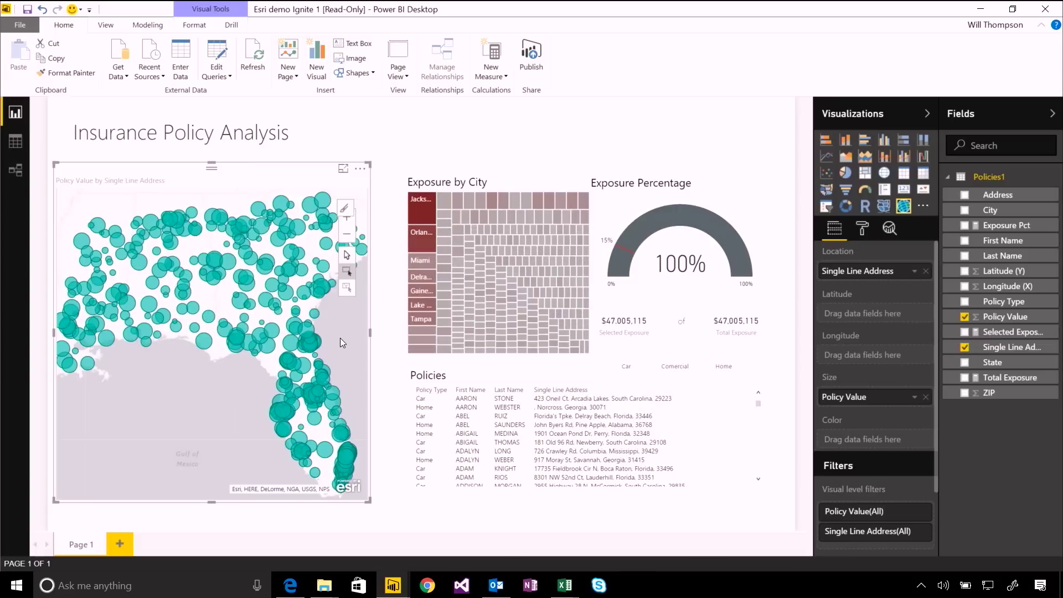
# In the map editor, try Dark Gray Canvas and OpenStreetMap basemaps, then settle on Light Gray Canvas.
pyautogui.click(344, 208)
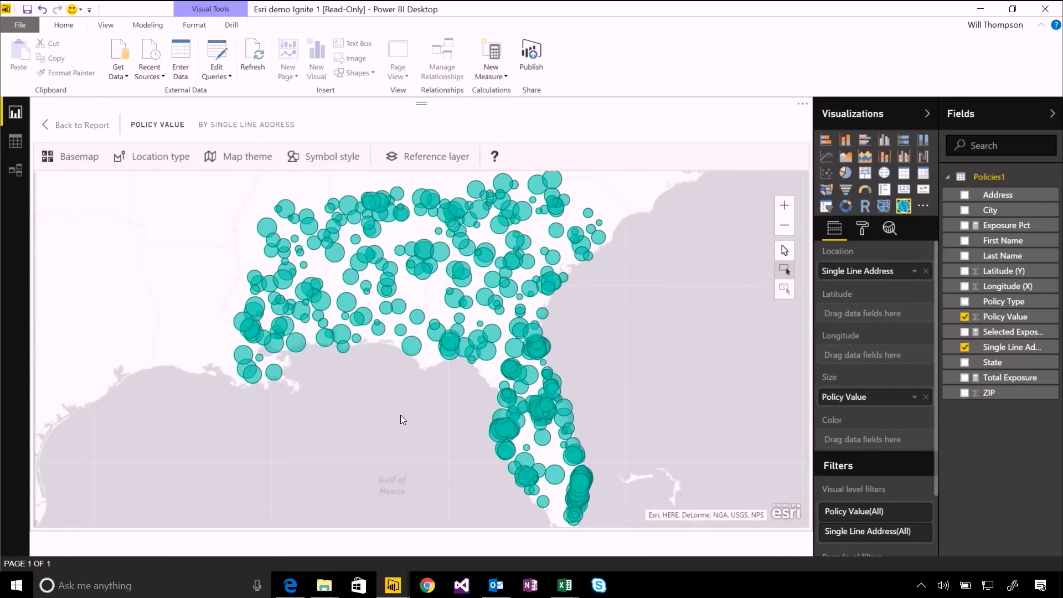
pyautogui.click(71, 162)
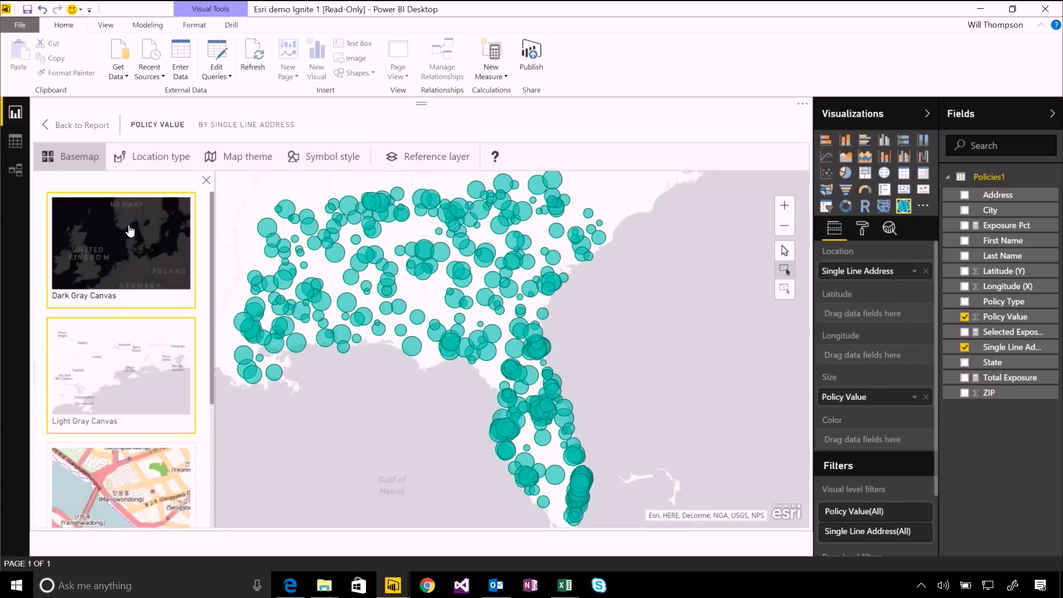
pyautogui.click(147, 276)
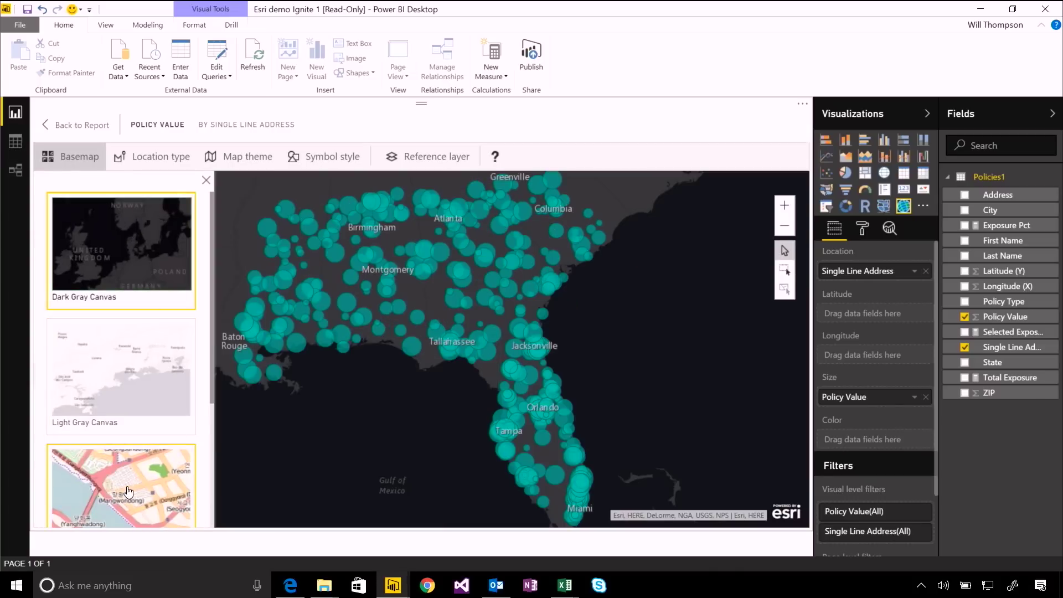
pyautogui.scroll(-3, 136, 398)
pyautogui.click(130, 332)
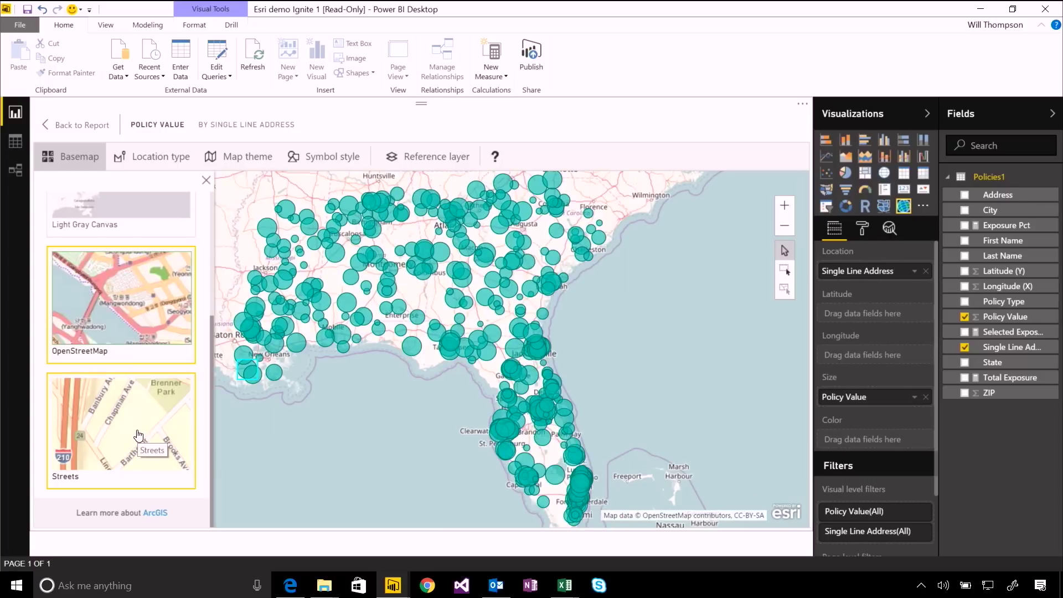
pyautogui.scroll(-3, 360, 406)
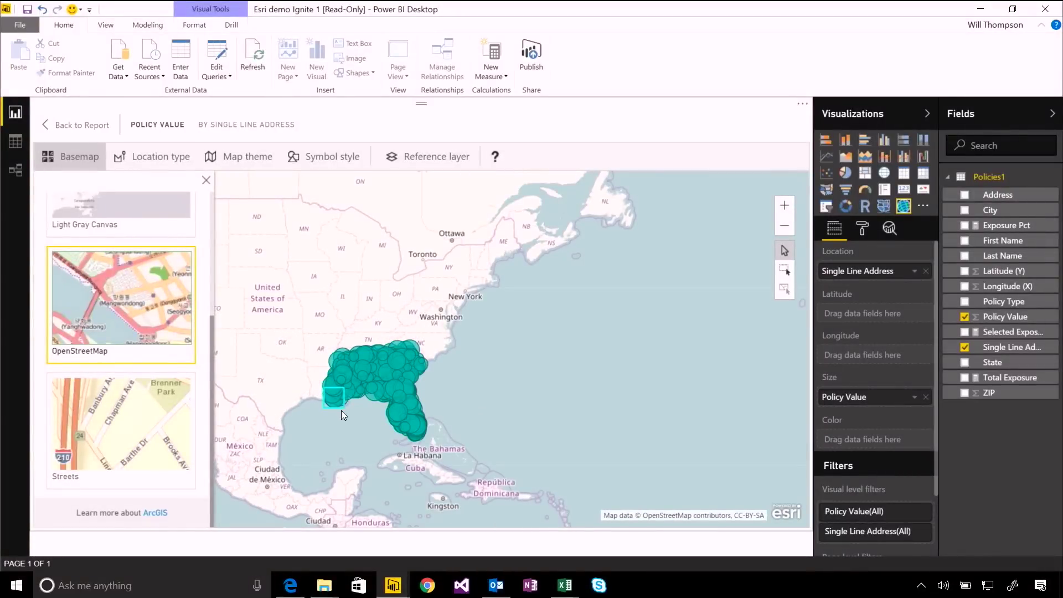
pyautogui.scroll(3, 353, 416)
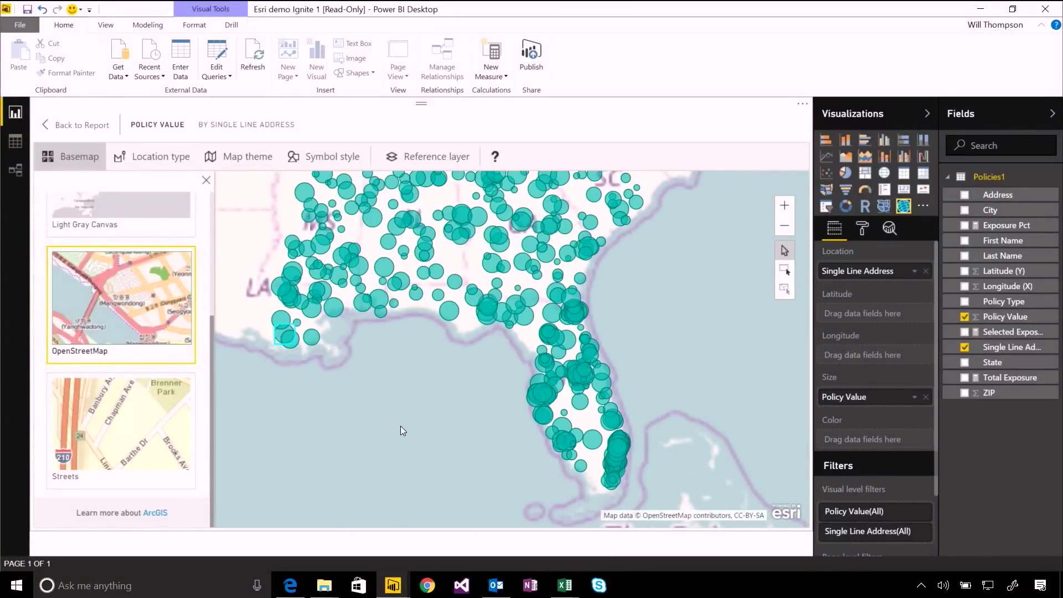
pyautogui.click(123, 238)
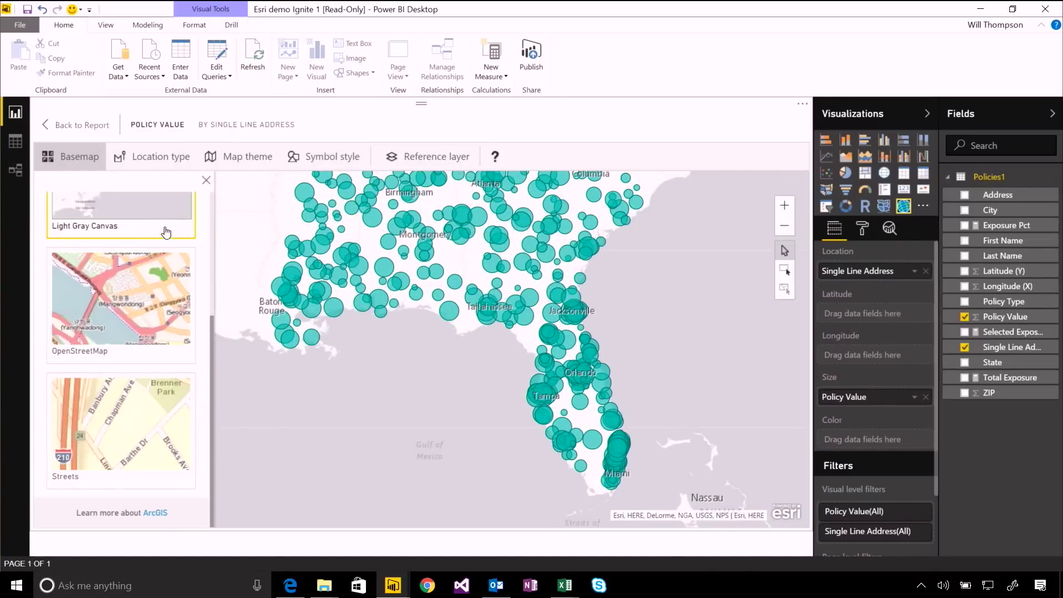
# Review the Location type's Represent locations as options, leaving Points selected.
pyautogui.click(149, 158)
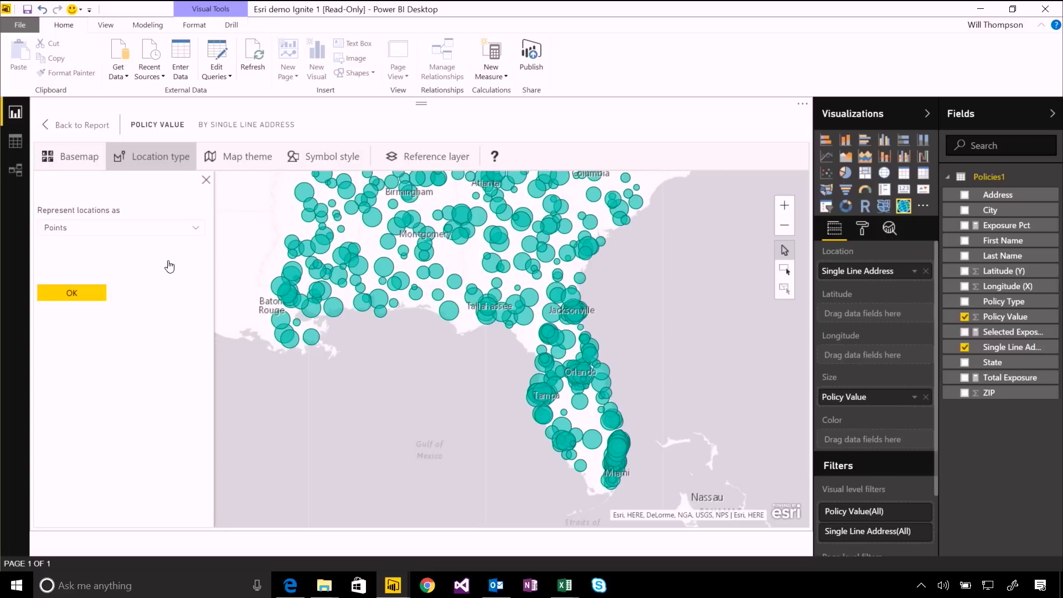
pyautogui.click(196, 228)
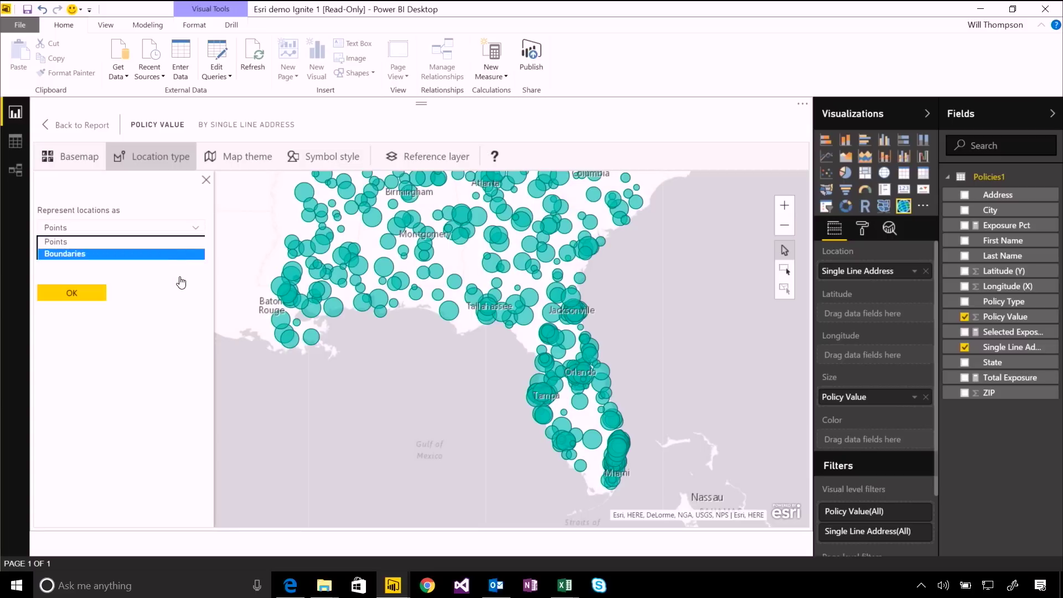
pyautogui.click(160, 369)
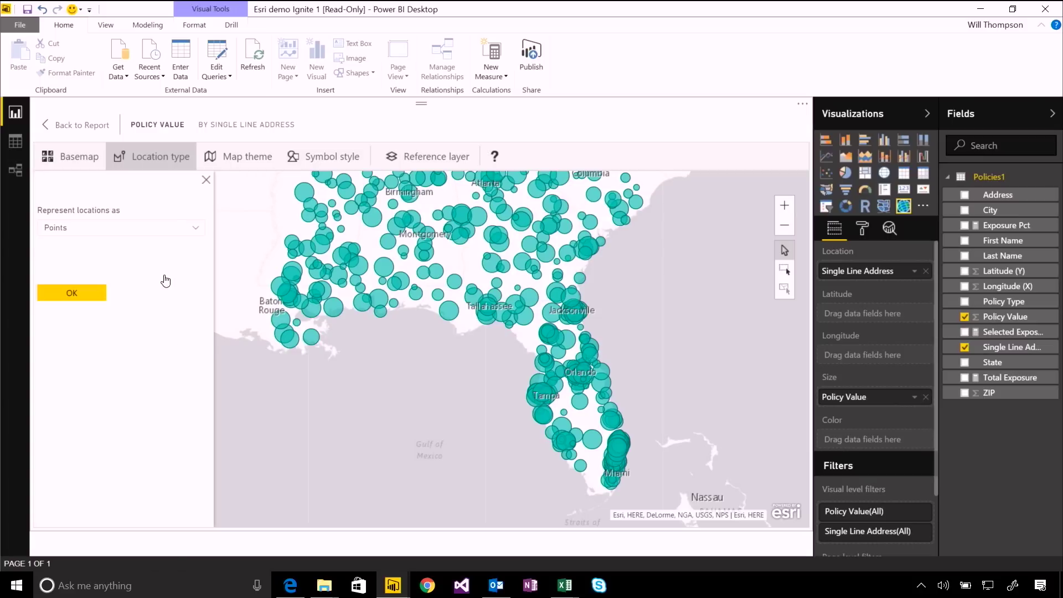
# Switch the map theme to Clustering and inspect the numbered policy clusters around Florida.
pyautogui.click(223, 167)
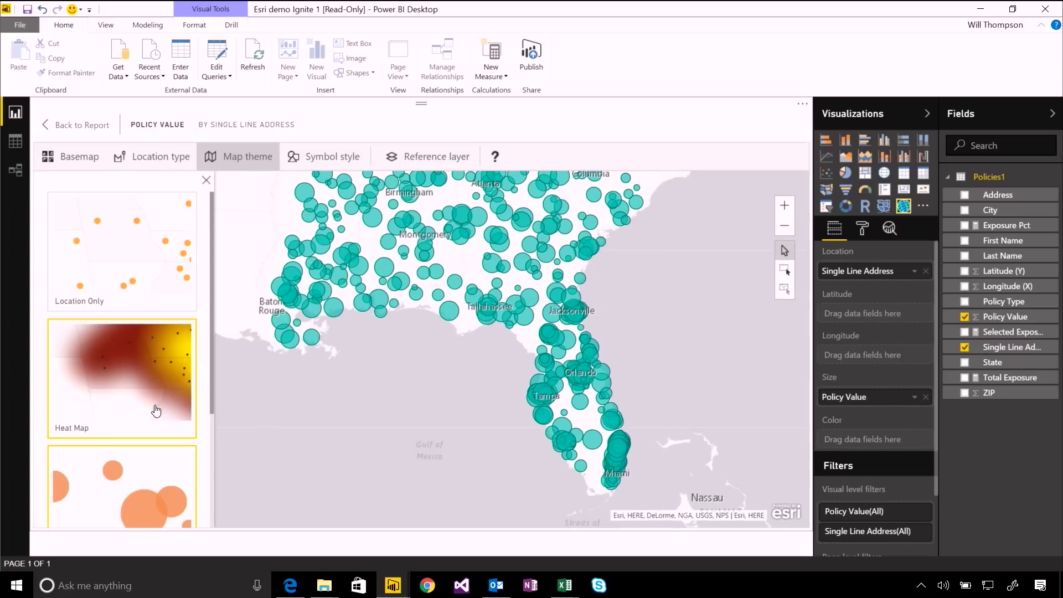
pyautogui.moveTo(445, 375); pyautogui.dragTo(436, 427)
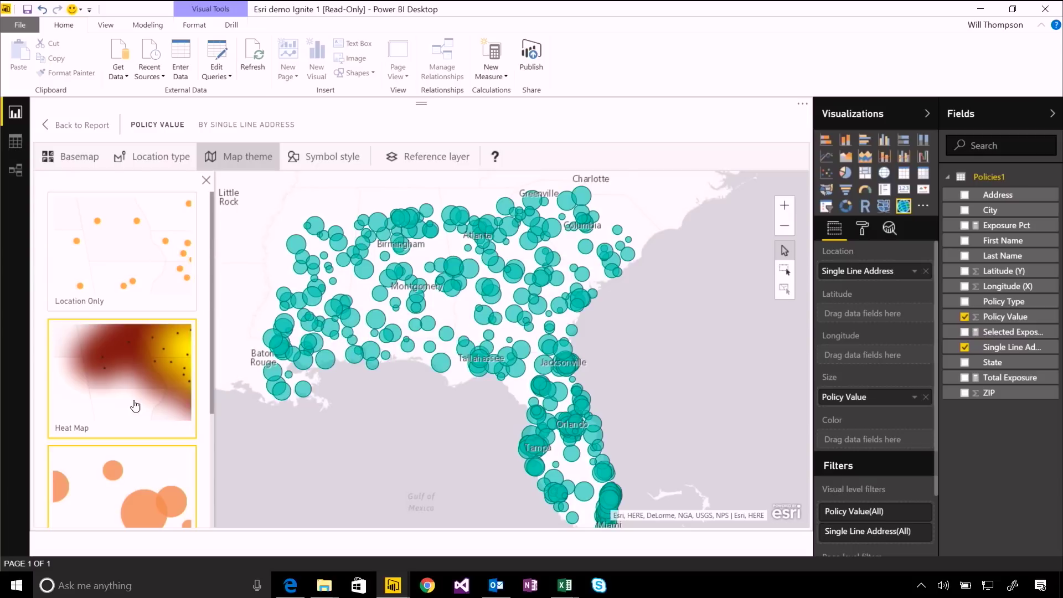
pyautogui.scroll(-3, 132, 403)
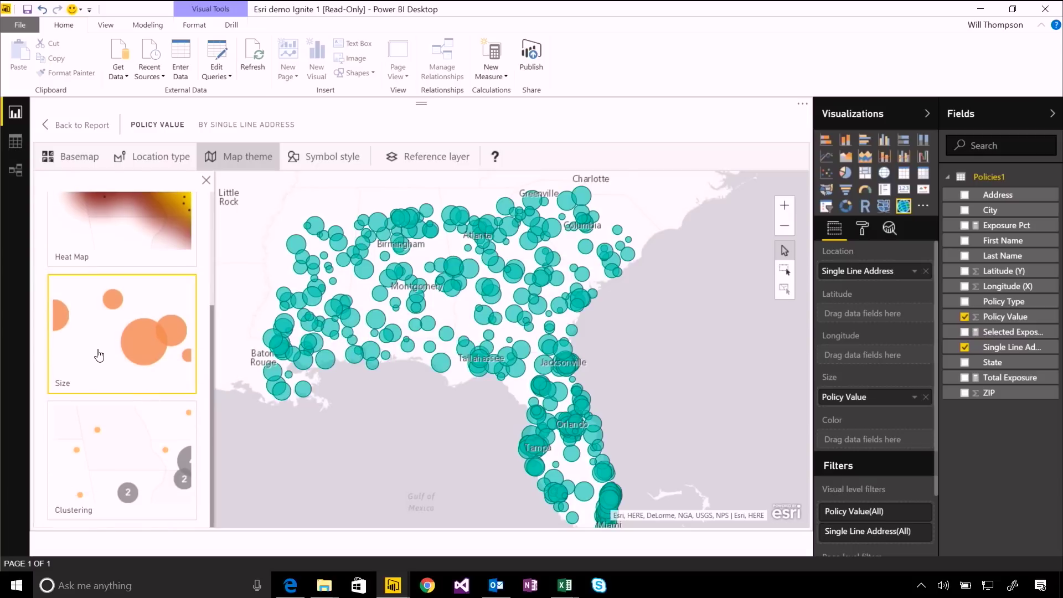
pyautogui.click(124, 476)
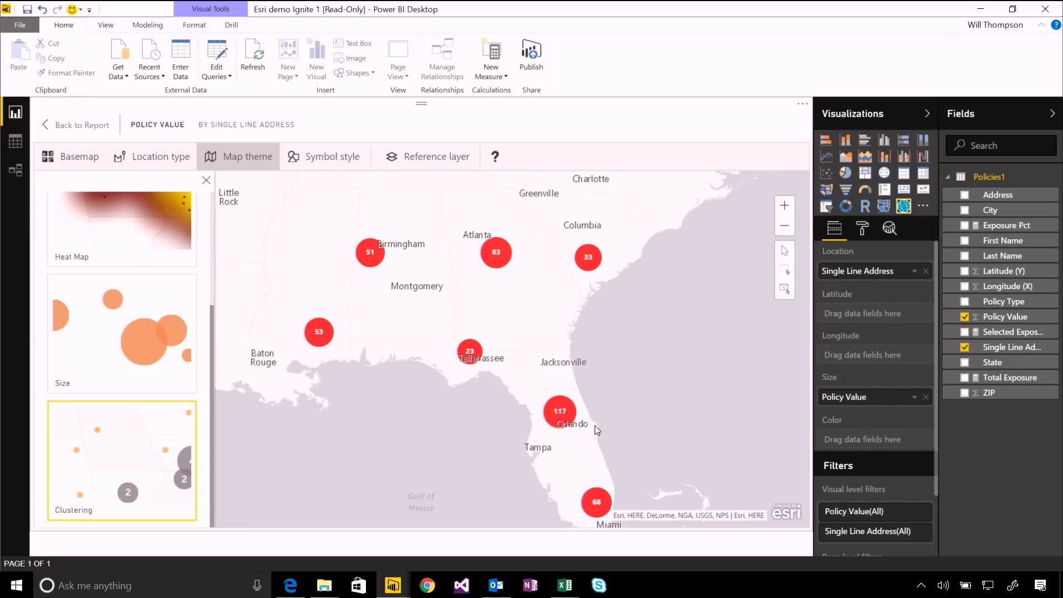
pyautogui.moveTo(594, 423); pyautogui.dragTo(553, 366)
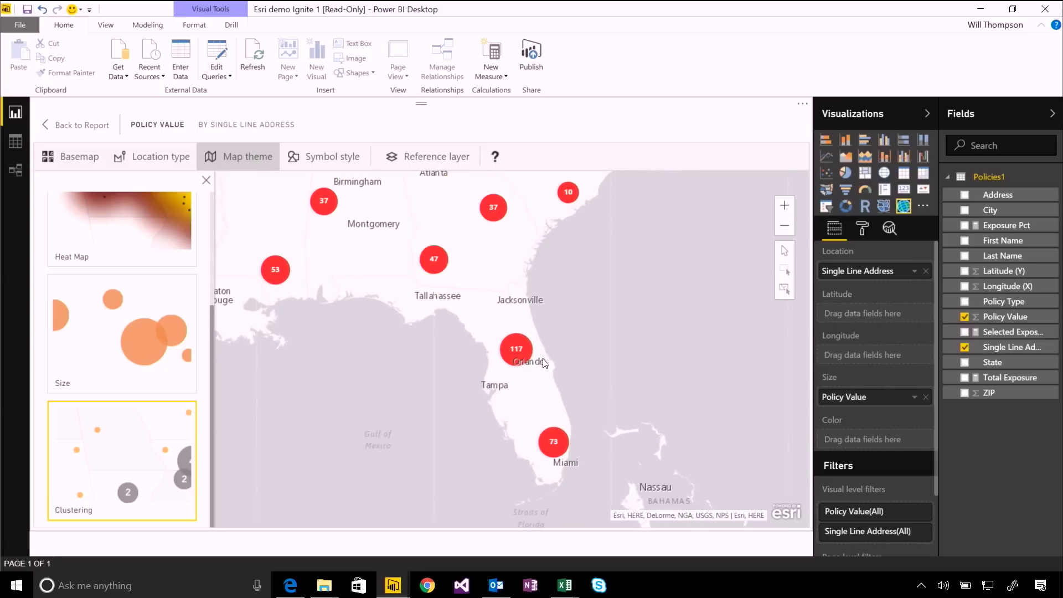
pyautogui.scroll(2, 533, 352)
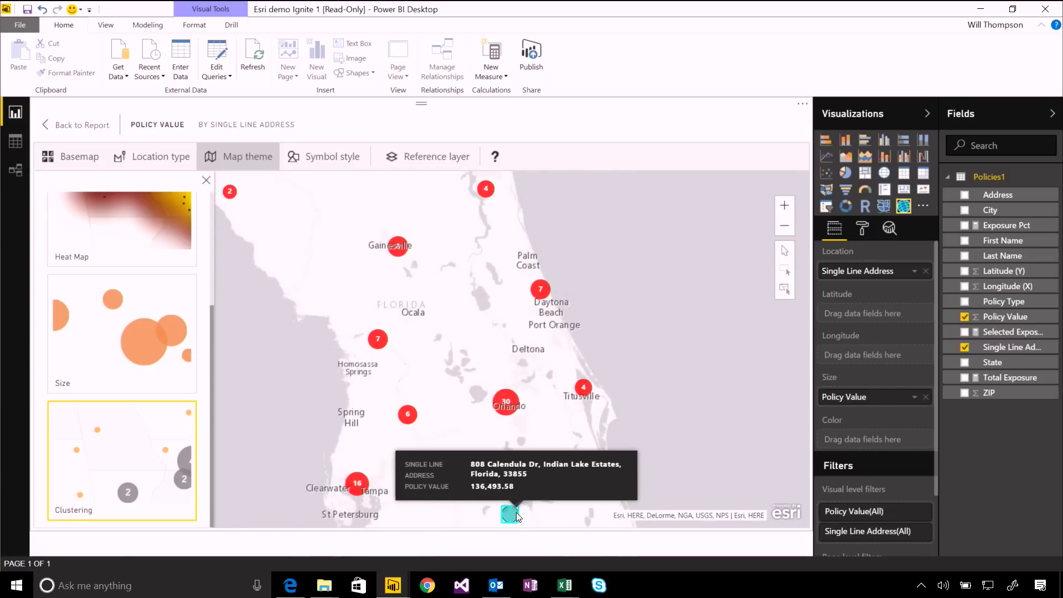
pyautogui.scroll(1, 533, 420)
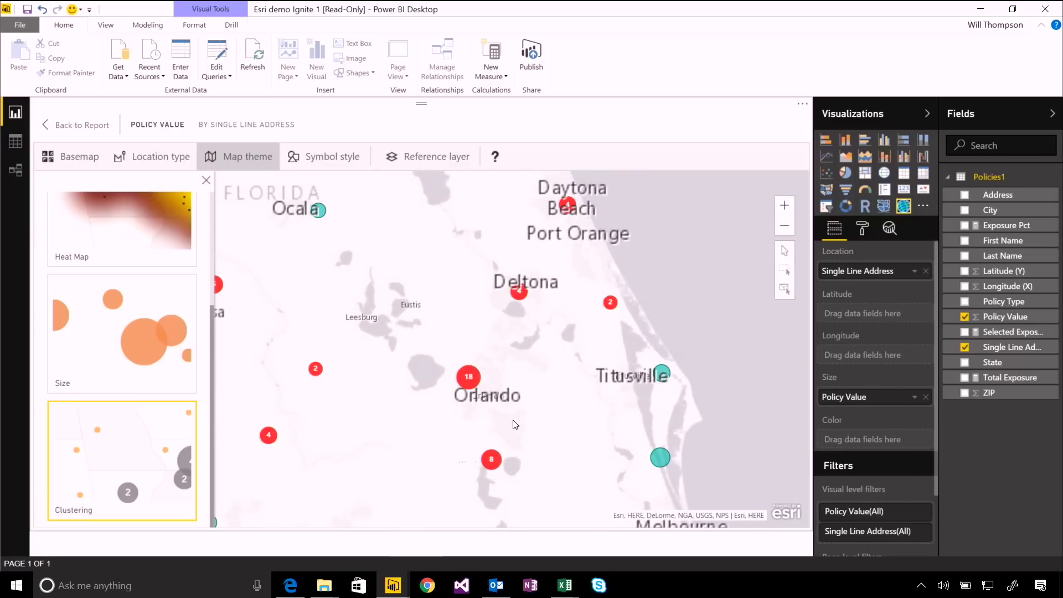
pyautogui.scroll(1, 515, 420)
pyautogui.scroll(-3, 453, 350)
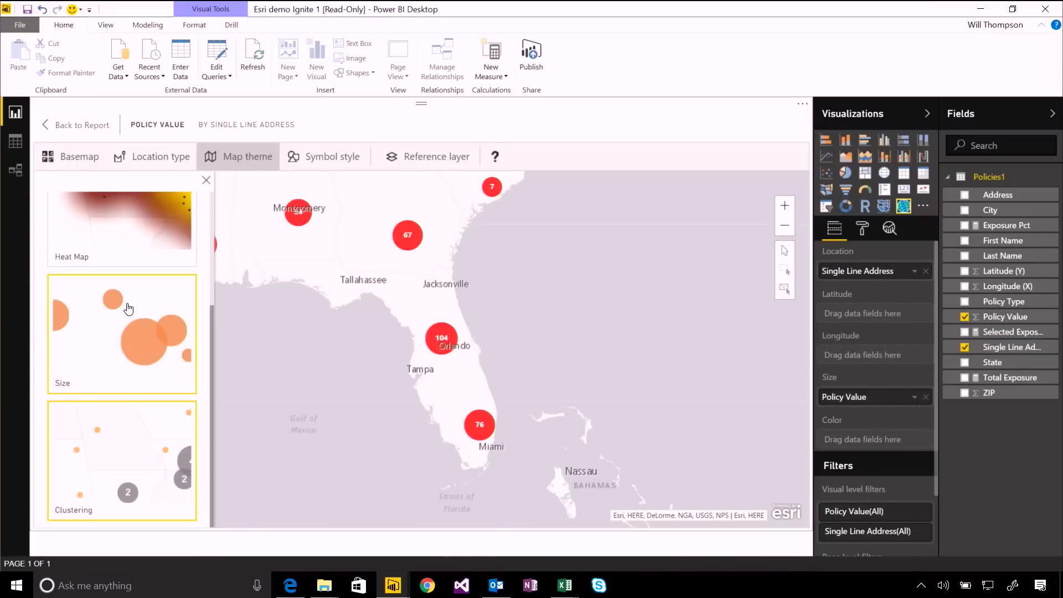
# Try the Heat Map theme, then return to the Size theme with policy-value bubbles.
pyautogui.click(138, 230)
pyautogui.scroll(-1, 475, 377)
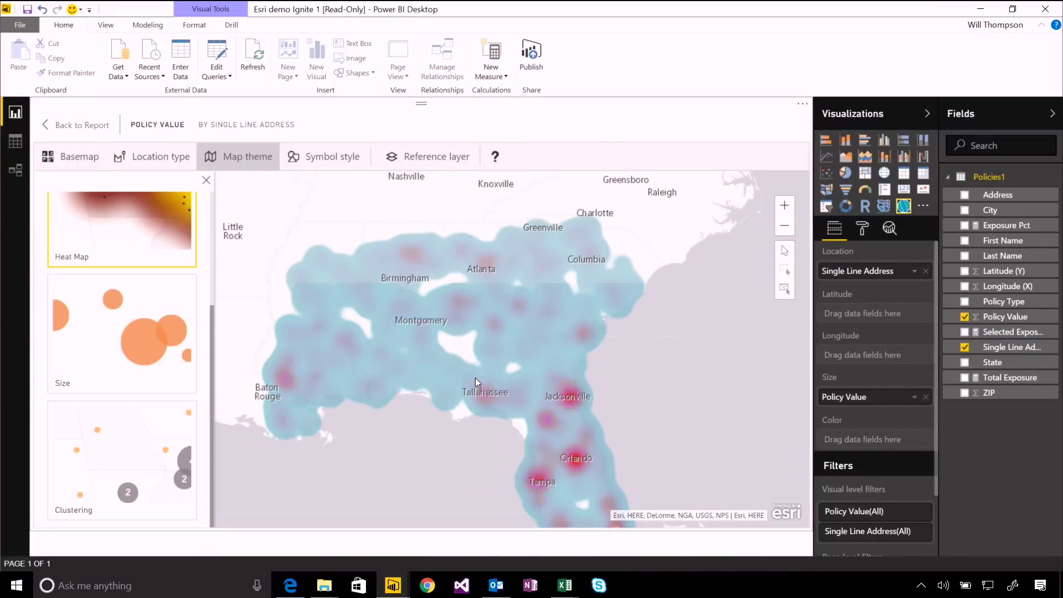
pyautogui.scroll(-1, 473, 381)
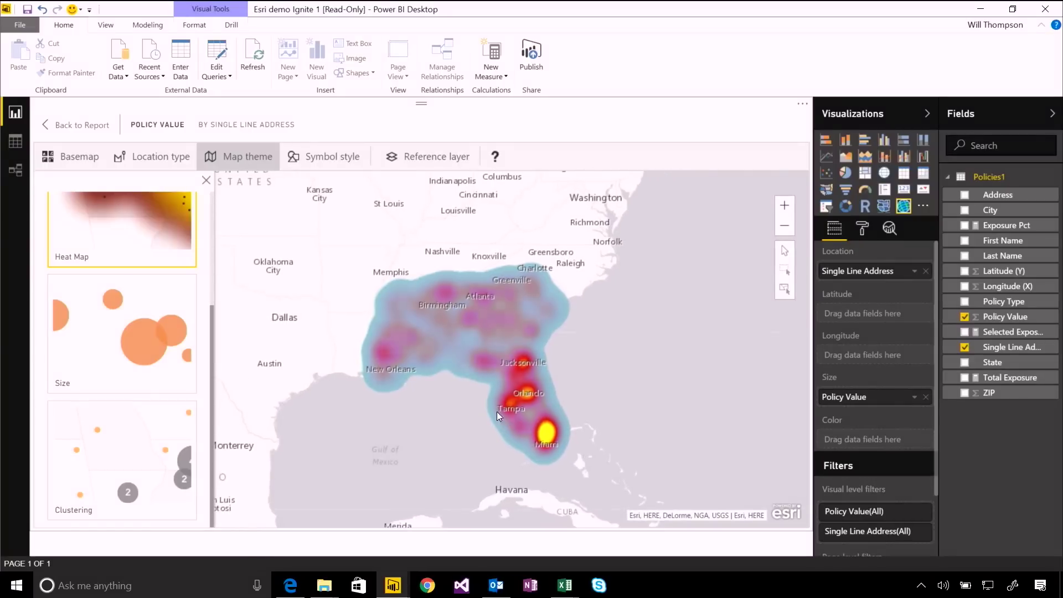
pyautogui.scroll(1, 502, 420)
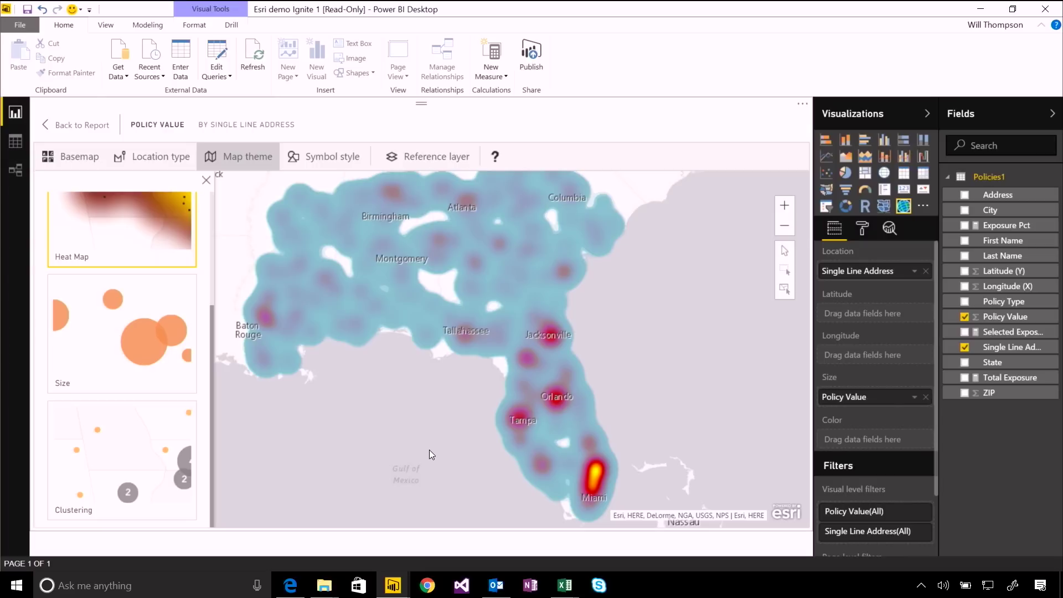
pyautogui.click(139, 378)
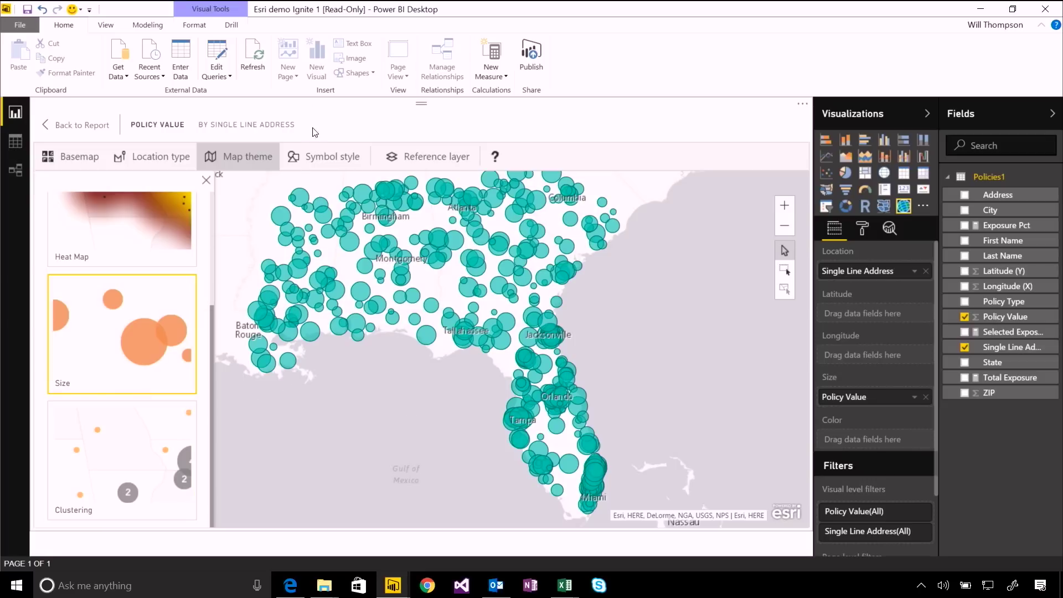
# In Symbol style, adjust bubble transparency and lower the minimum and maximum bubble sizes.
pyautogui.click(325, 157)
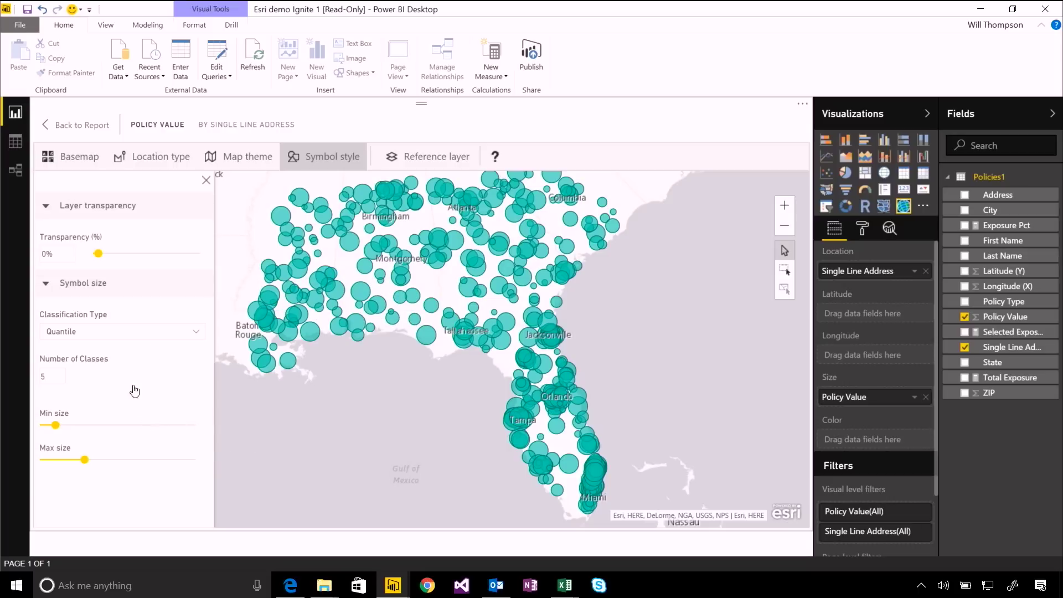
pyautogui.moveTo(98, 254)
pyautogui.mouseDown()
pyautogui.moveTo(139, 263)
pyautogui.moveTo(97, 259)
pyautogui.mouseUp()
pyautogui.moveTo(56, 425)
pyautogui.mouseDown()
pyautogui.moveTo(84, 425)
pyautogui.moveTo(88, 461)
pyautogui.moveTo(170, 460)
pyautogui.moveTo(84, 459)
pyautogui.moveTo(45, 426)
pyautogui.mouseUp()
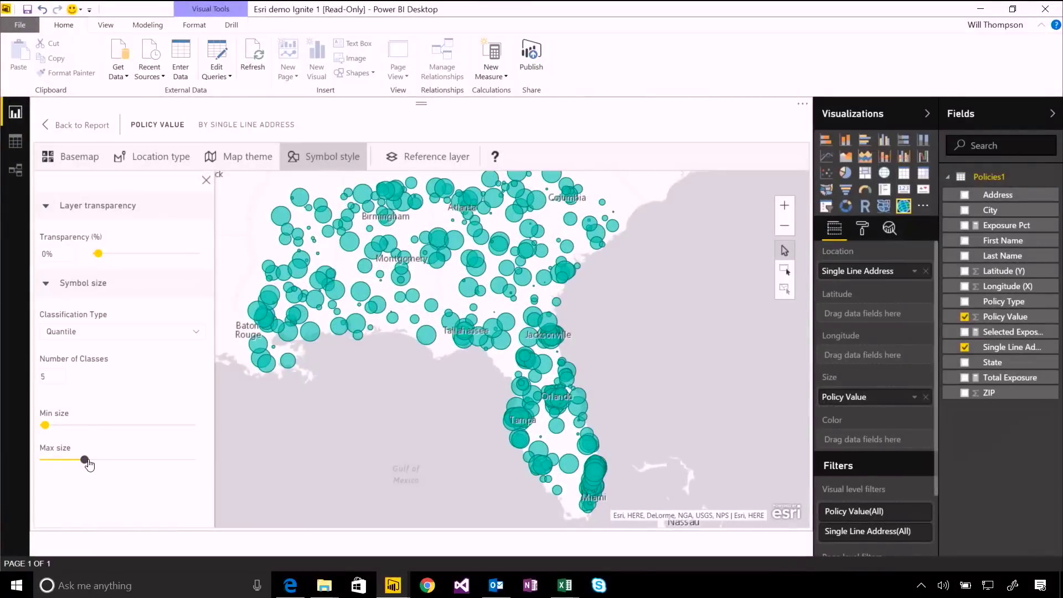
pyautogui.moveTo(84, 459); pyautogui.dragTo(64, 460)
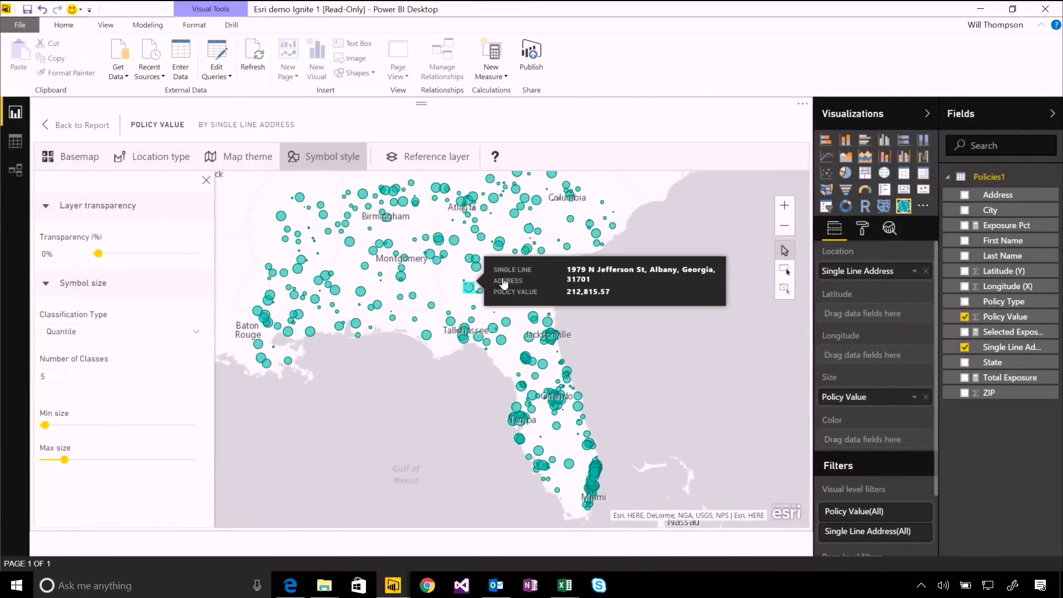
# Open the Reference layer gallery, pan toward the Southeast, and browse the Demographics layers.
pyautogui.click(206, 180)
pyautogui.click(426, 157)
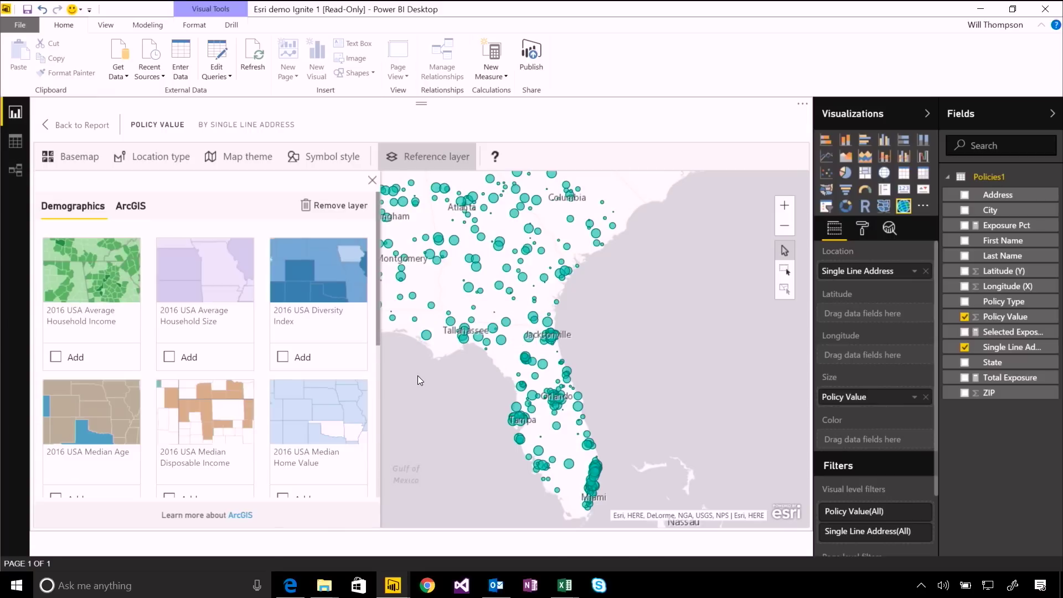
pyautogui.moveTo(465, 408); pyautogui.dragTo(545, 416)
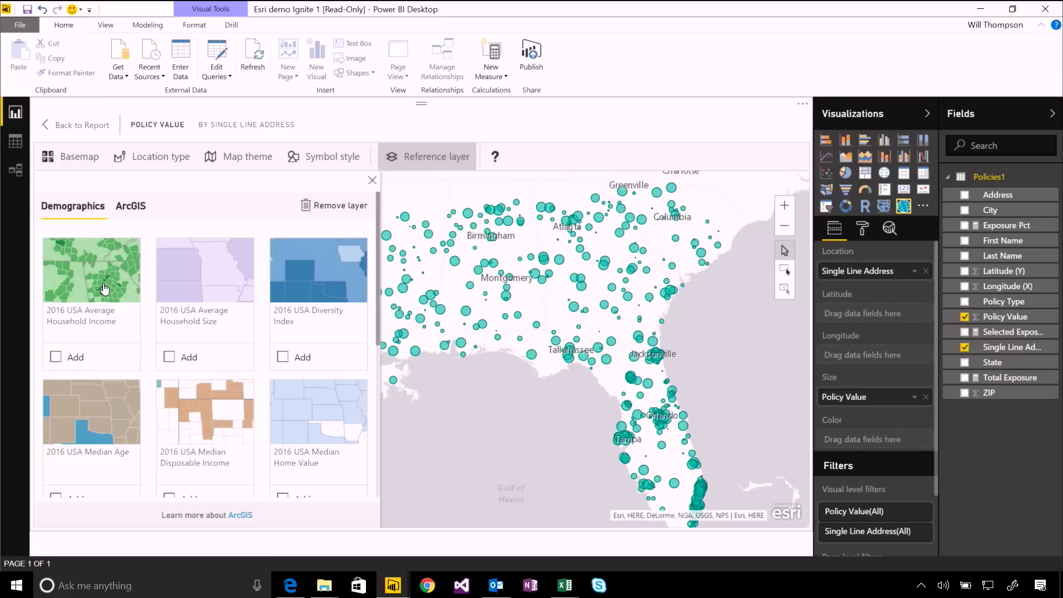
pyautogui.scroll(-5, 252, 391)
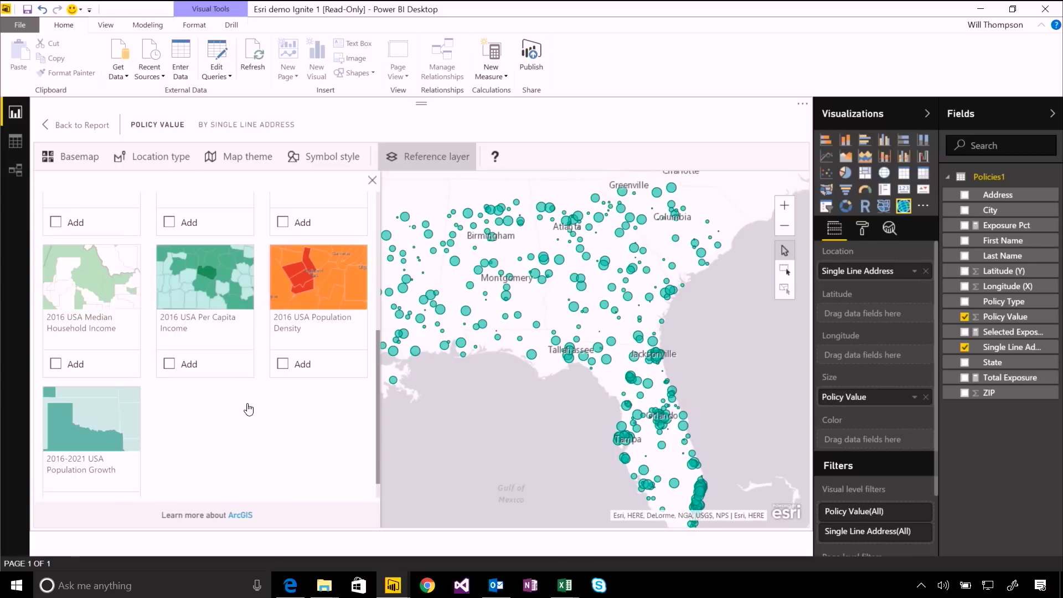
pyautogui.scroll(1, 222, 418)
pyautogui.click(175, 430)
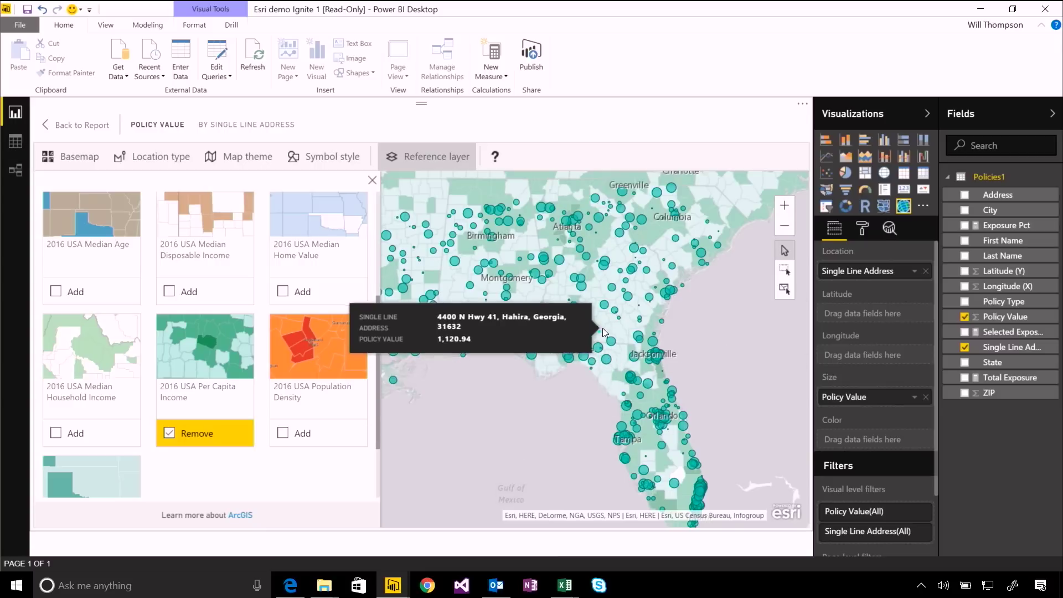
pyautogui.scroll(-5, 603, 332)
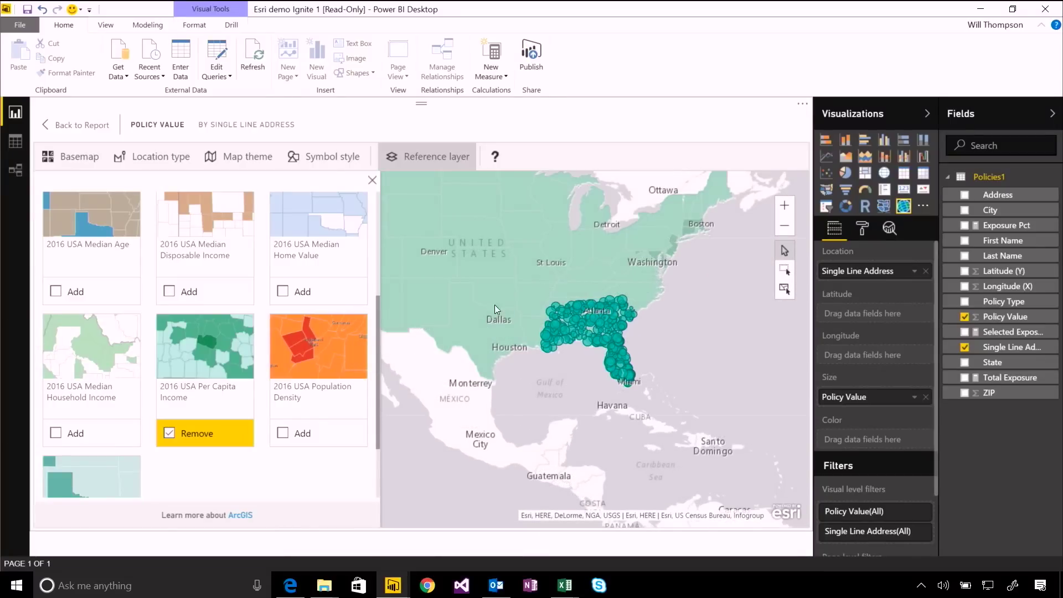
pyautogui.scroll(6, 610, 384)
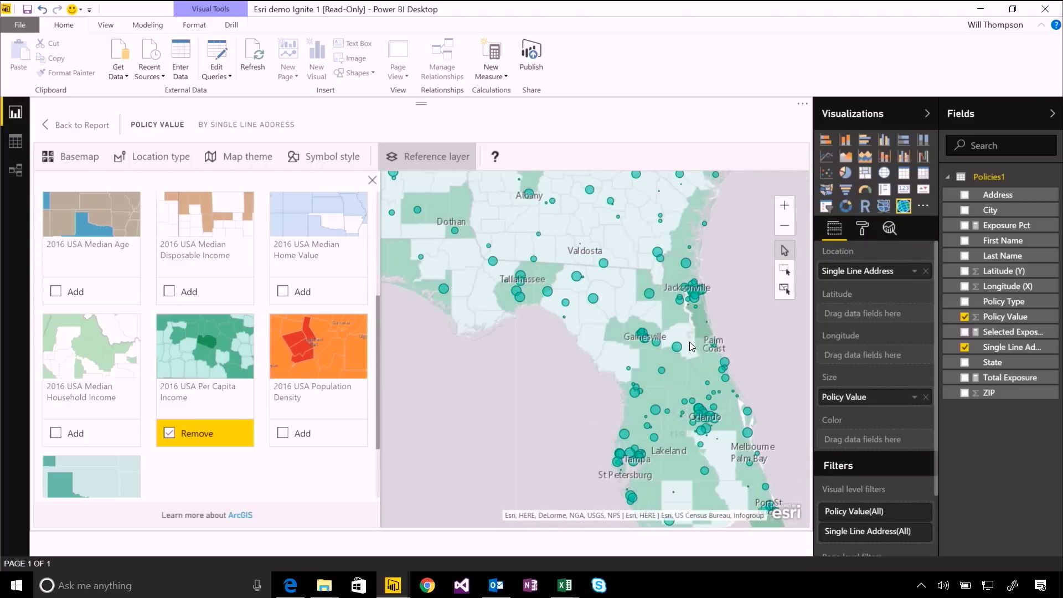
pyautogui.click(170, 432)
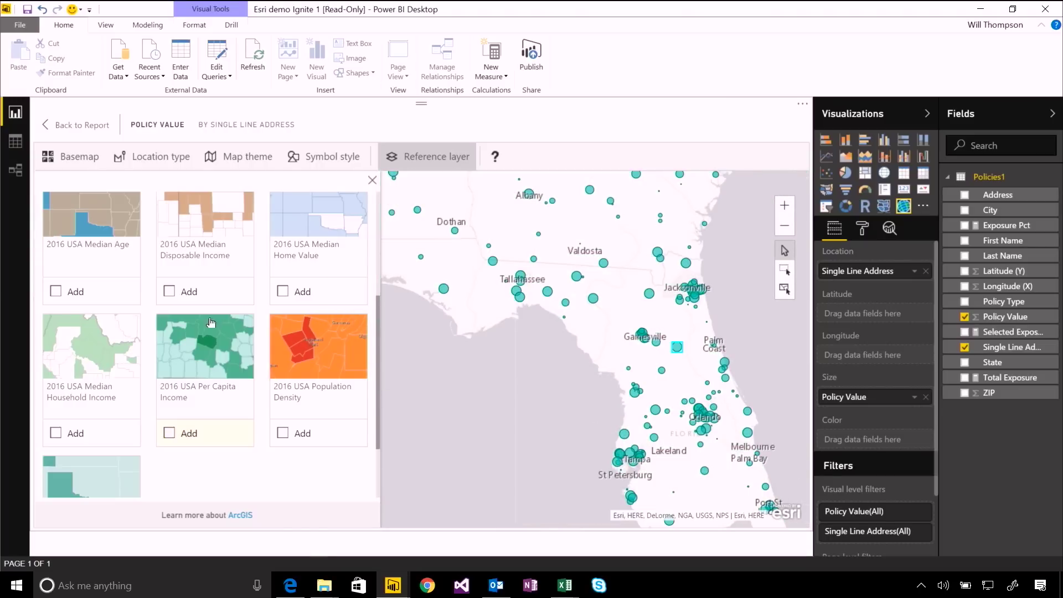
pyautogui.scroll(3, 298, 316)
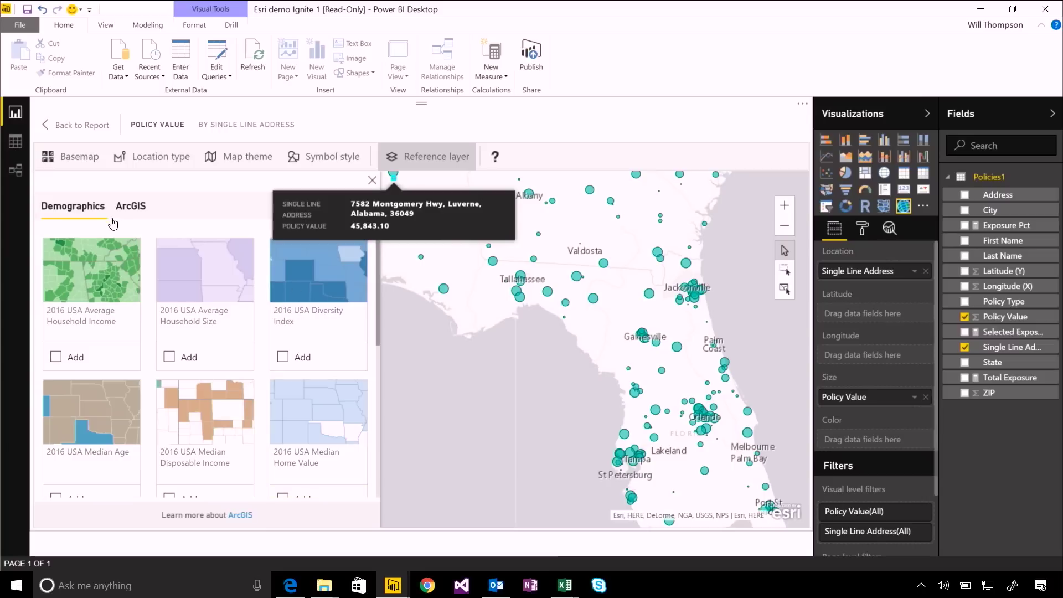
pyautogui.click(130, 206)
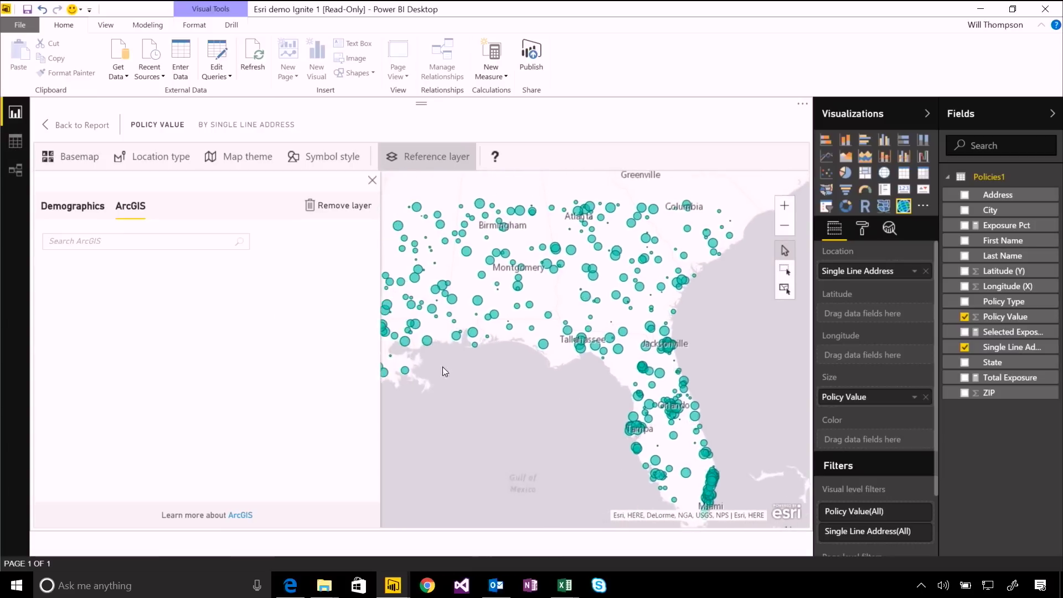
# Search the ArcGIS reference layers for 'storm surge'.
pyautogui.write('su')
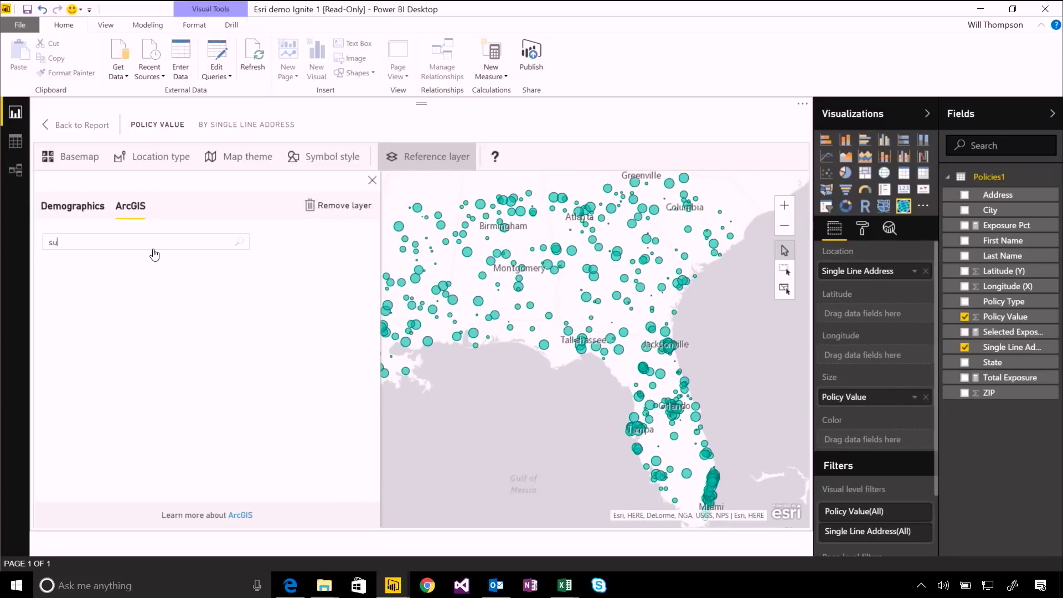
pyautogui.write('r')
pyautogui.press('BackSpace')
pyautogui.press('BackSpace')
pyautogui.write('torm surge')
pyautogui.press('Return')
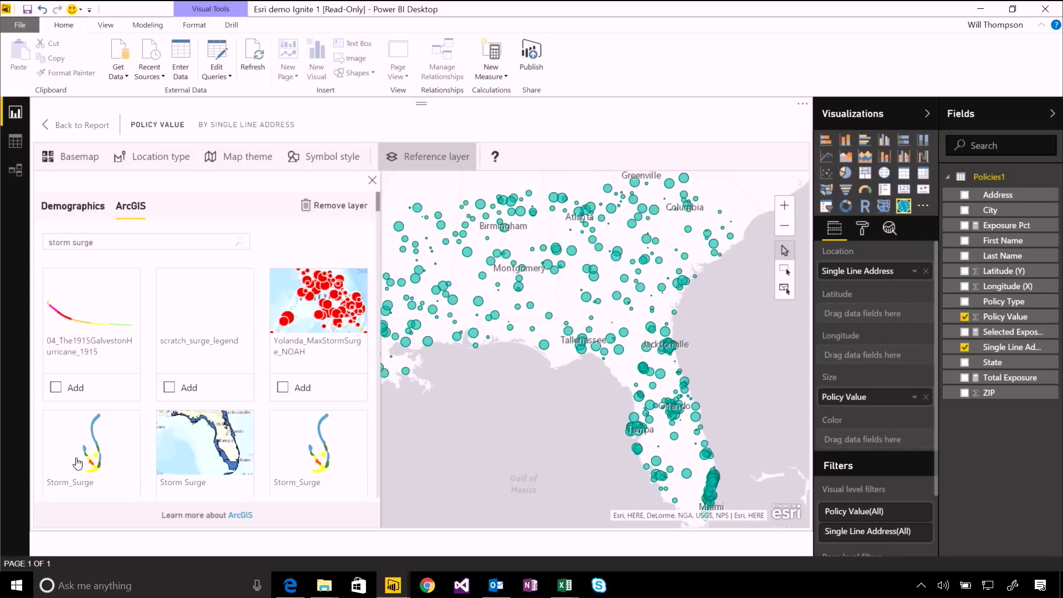
# Add the Storm_Surge reference layer and zoom the map into central and south Florida.
pyautogui.scroll(-2, 84, 408)
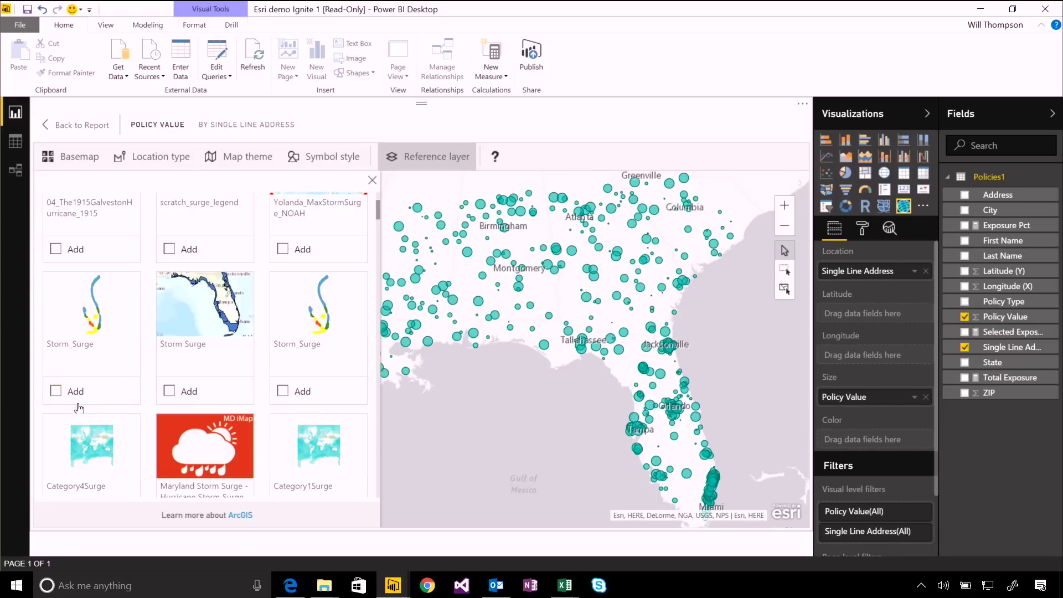
pyautogui.click(56, 391)
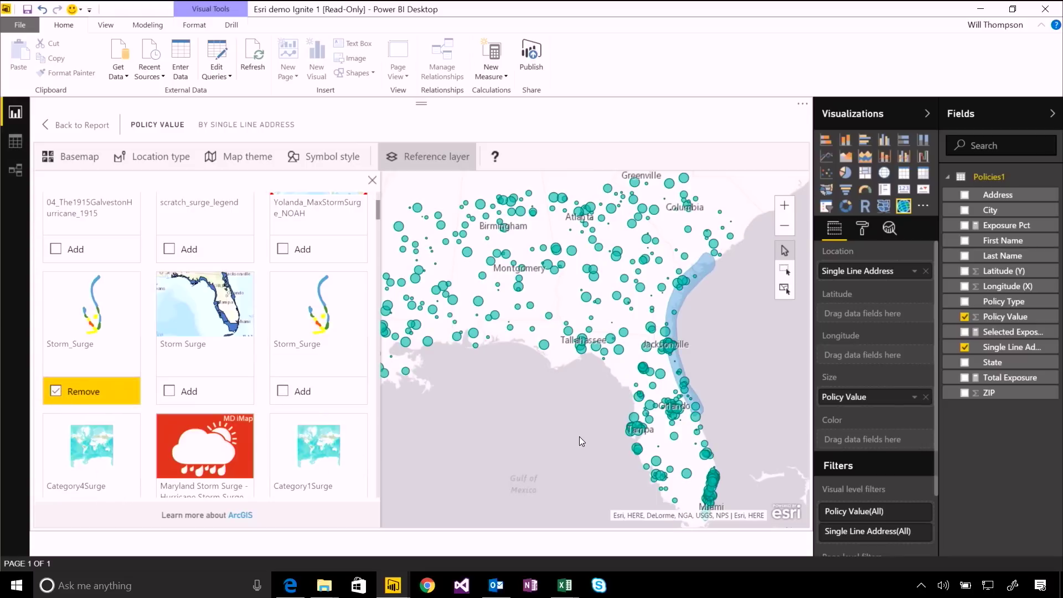
pyautogui.scroll(-2, 531, 454)
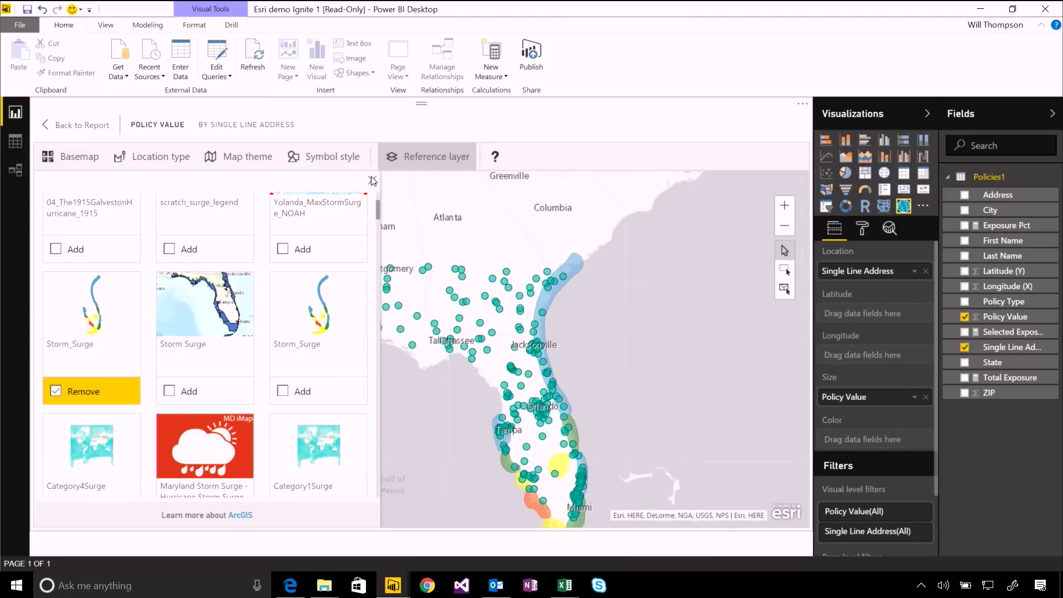
pyautogui.click(372, 179)
pyautogui.moveTo(621, 405); pyautogui.dragTo(573, 340)
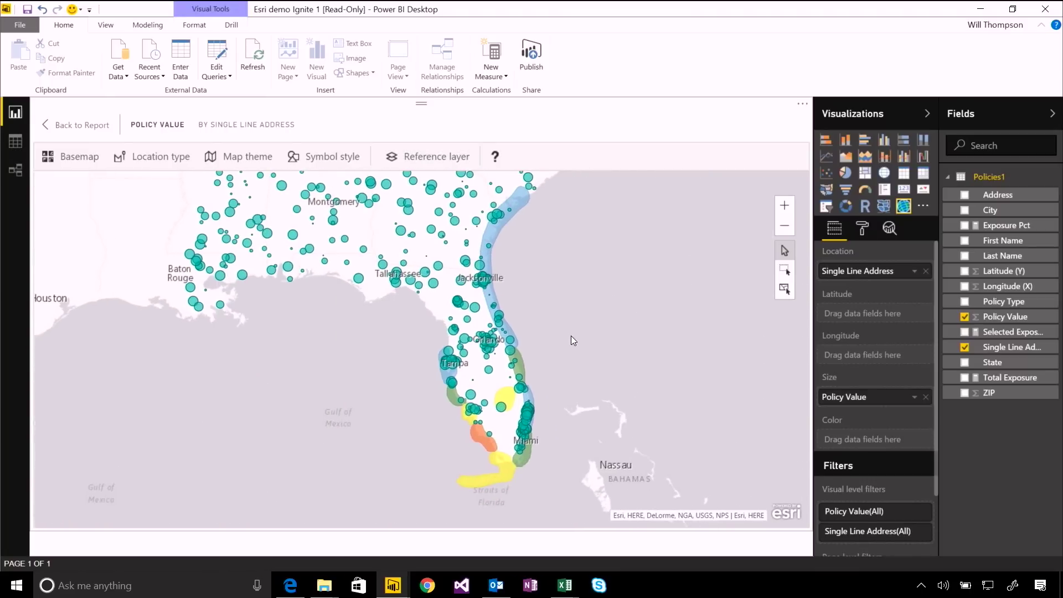
pyautogui.scroll(1, 560, 356)
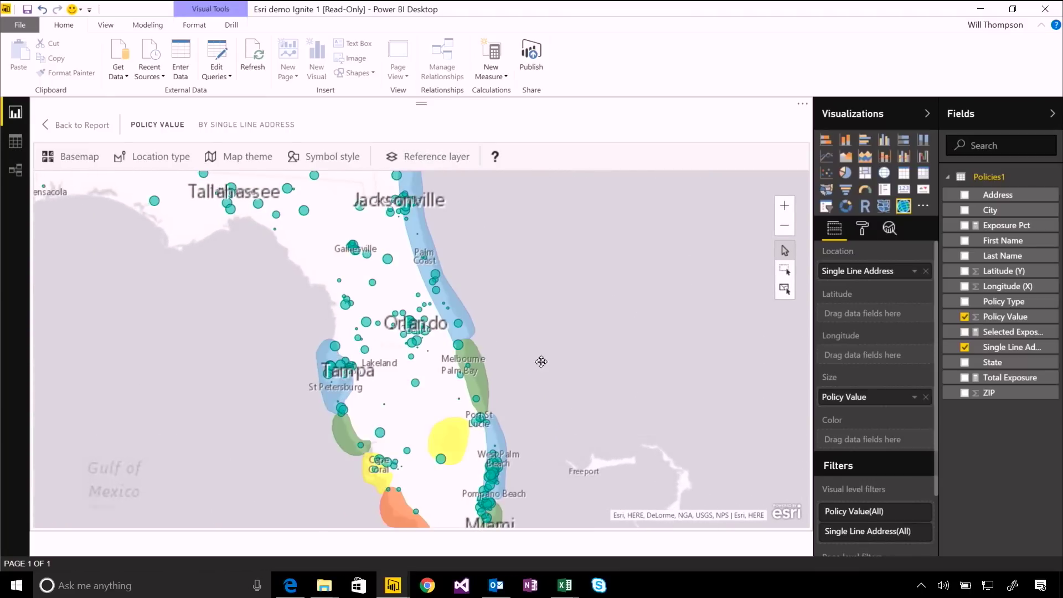
pyautogui.moveTo(543, 370); pyautogui.dragTo(531, 296)
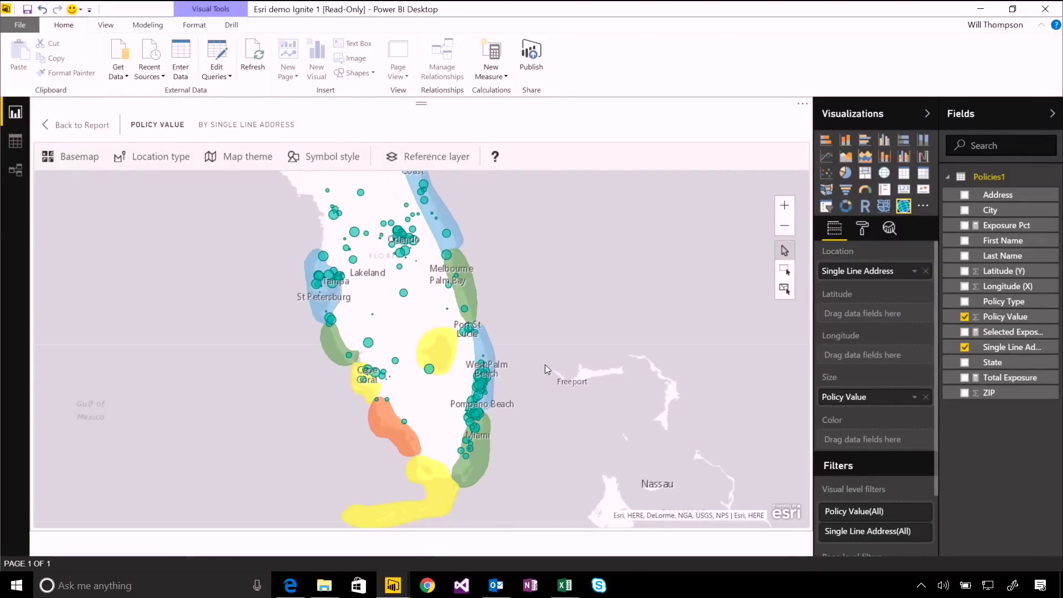
pyautogui.scroll(1, 513, 408)
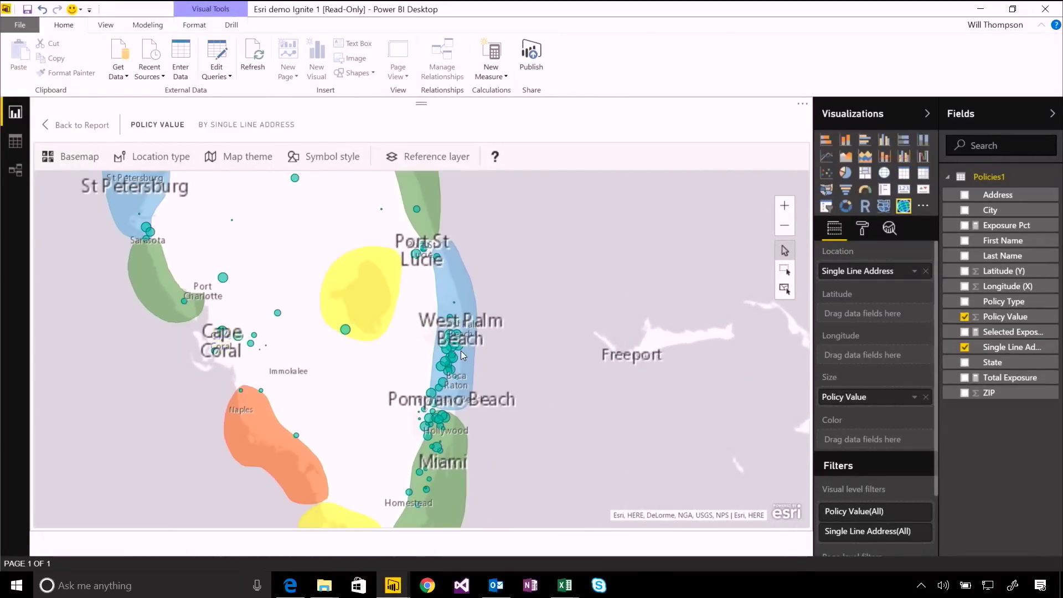
# Lasso-select the policies in the blue surge band near West Palm Beach, then return to the report.
pyautogui.moveTo(434, 342)
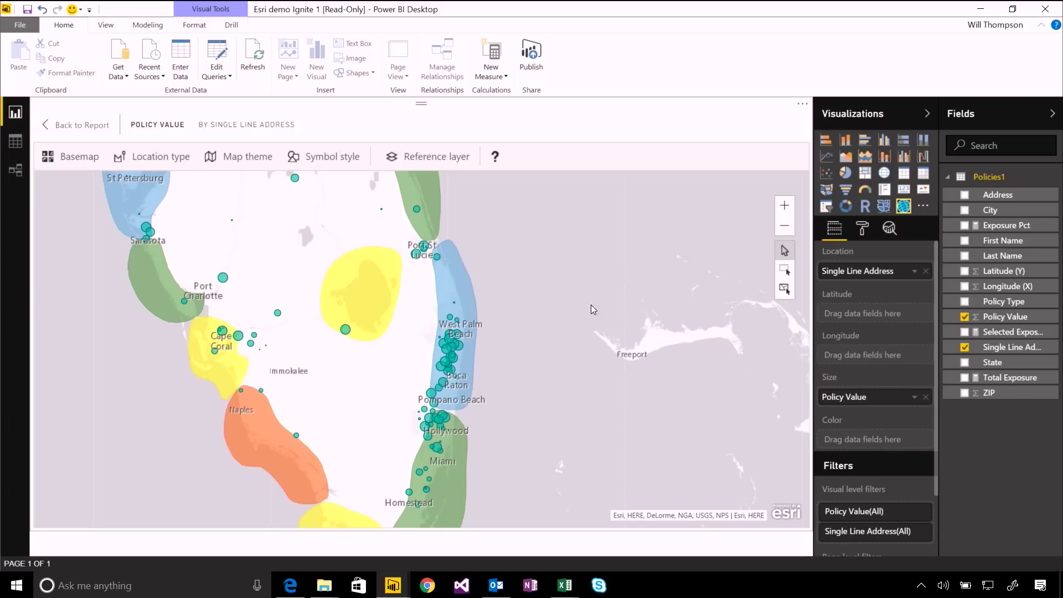
pyautogui.click(784, 288)
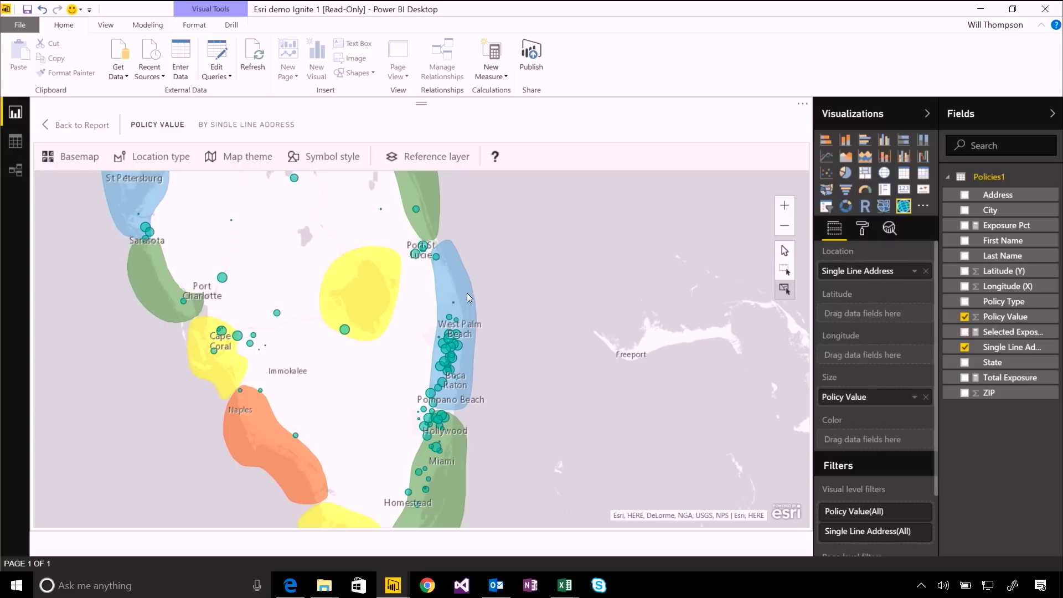
pyautogui.moveTo(468, 298); pyautogui.dragTo(464, 297)
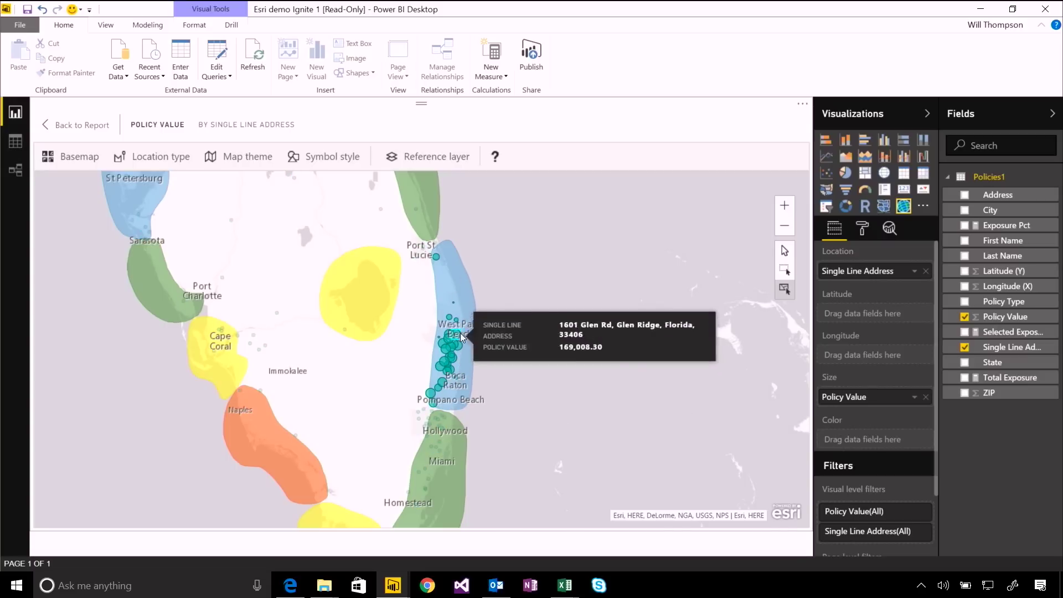
pyautogui.moveTo(434, 348)
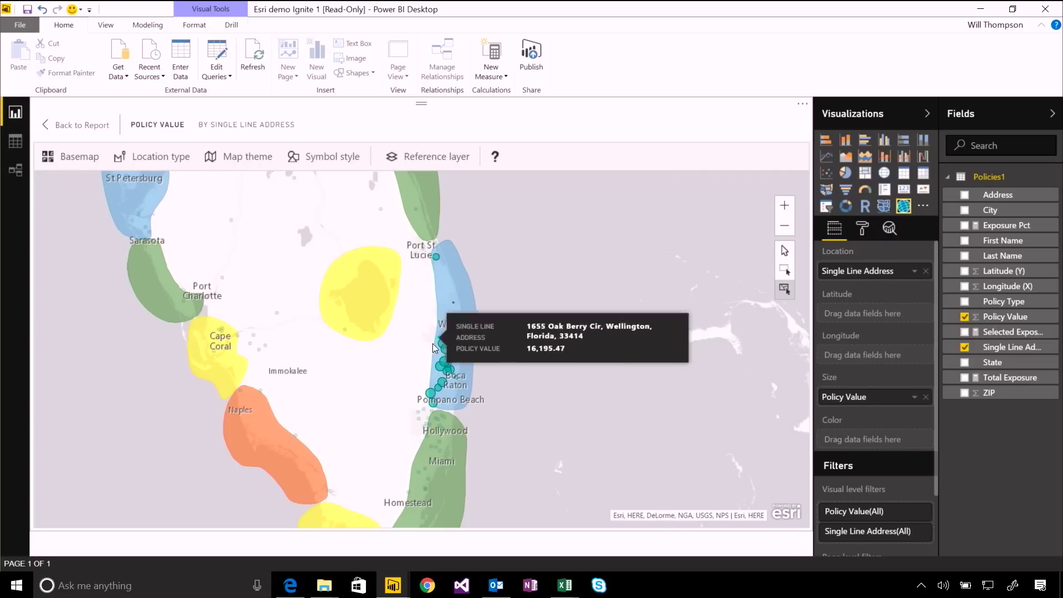
pyautogui.click(87, 125)
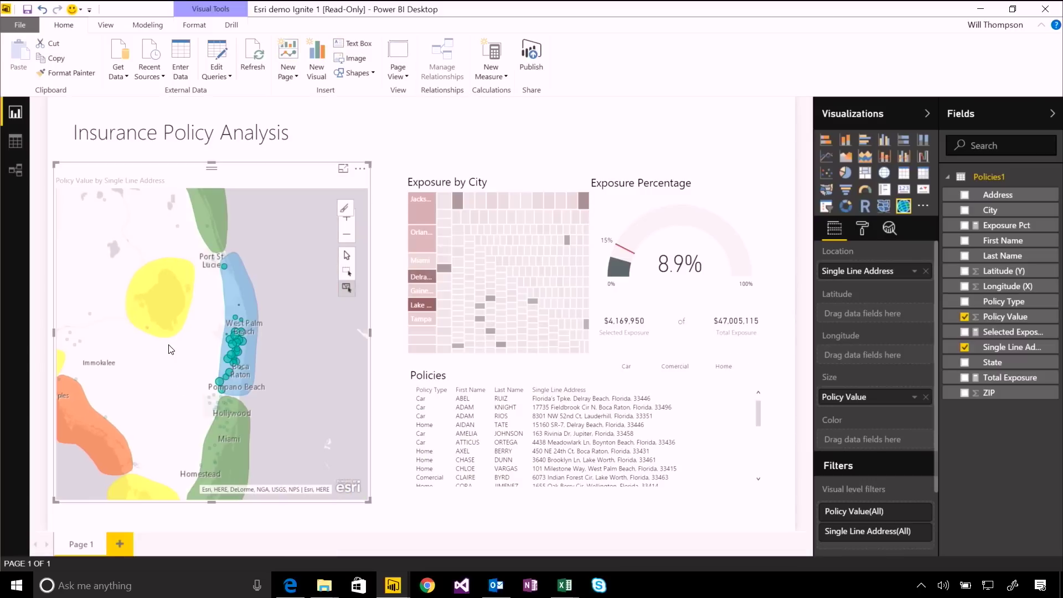
# Clear the map selection, then select the single Naples policy to cross-filter the other visuals.
pyautogui.moveTo(173, 340); pyautogui.dragTo(292, 373)
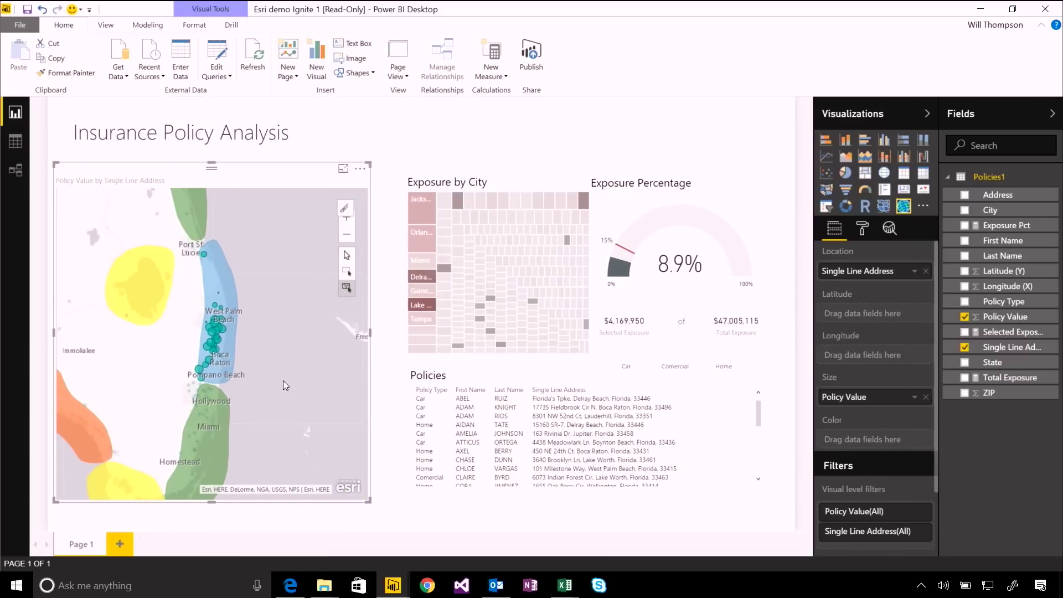
pyautogui.click(265, 437)
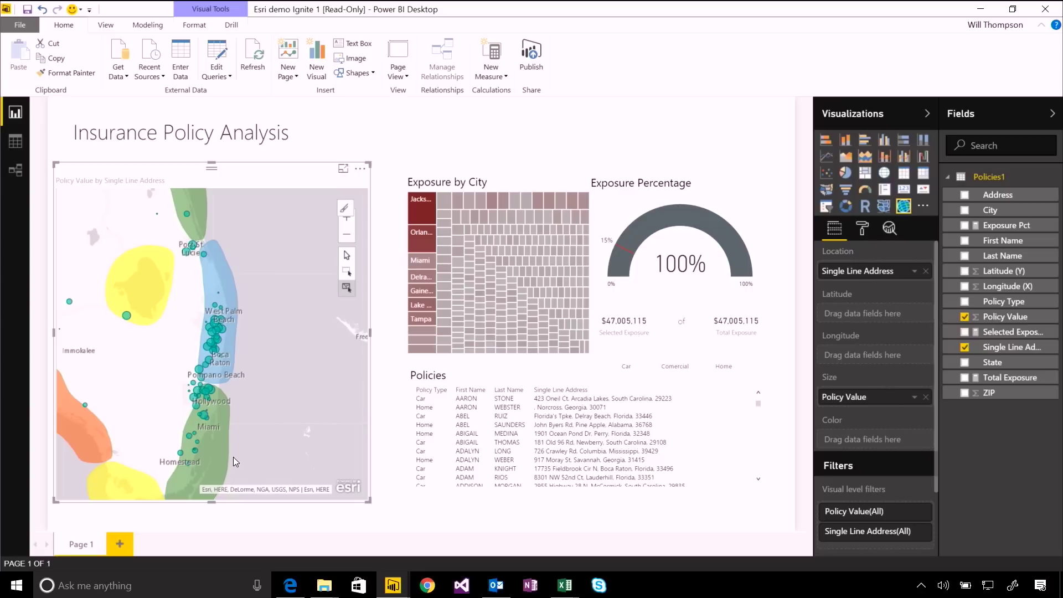
pyautogui.moveTo(77, 430); pyautogui.dragTo(217, 413)
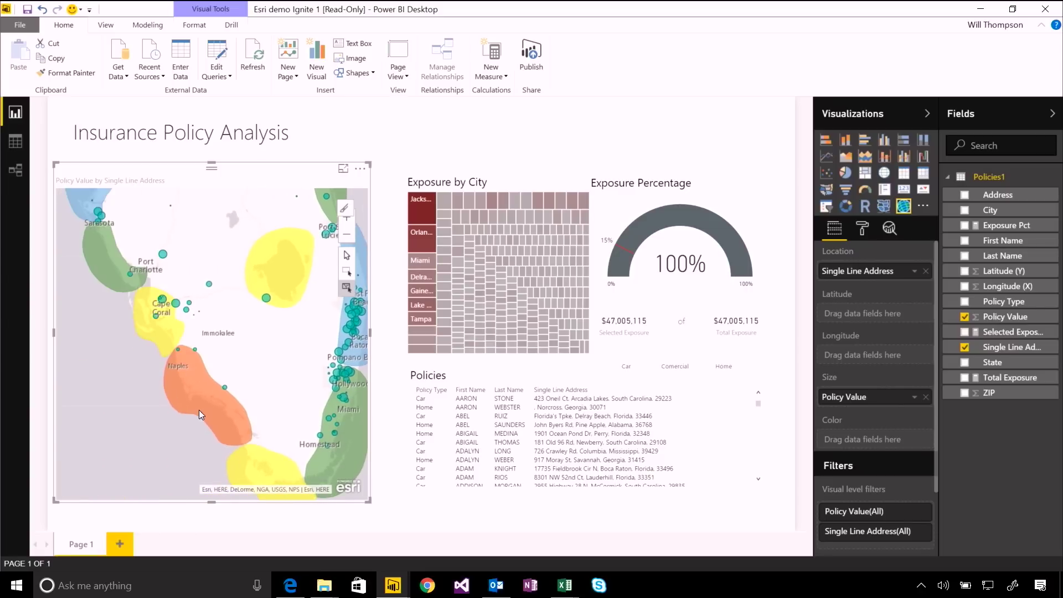
pyautogui.click(219, 413)
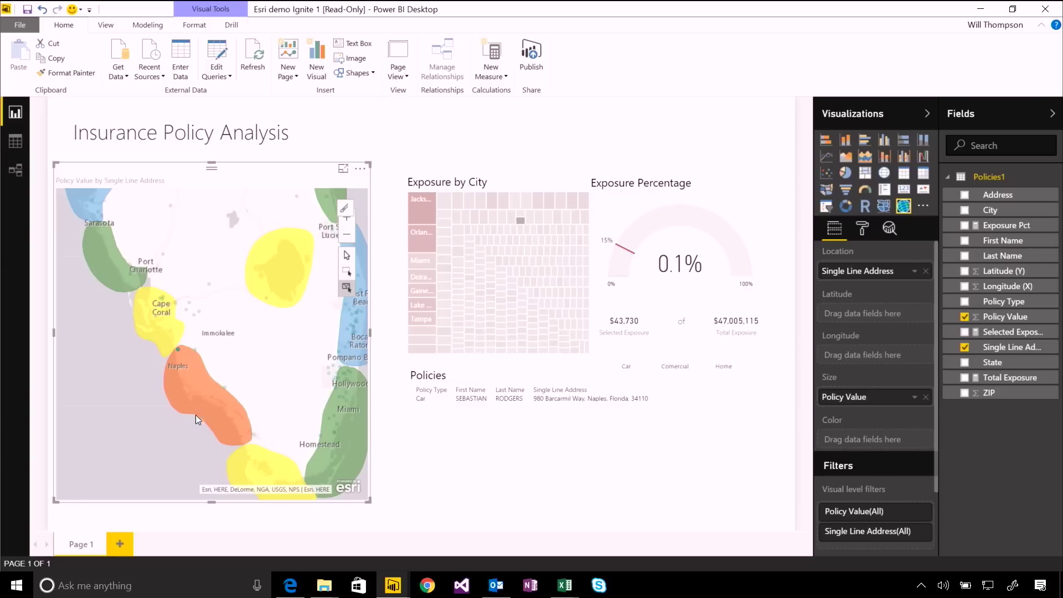
pyautogui.moveTo(280, 336); pyautogui.dragTo(164, 355)
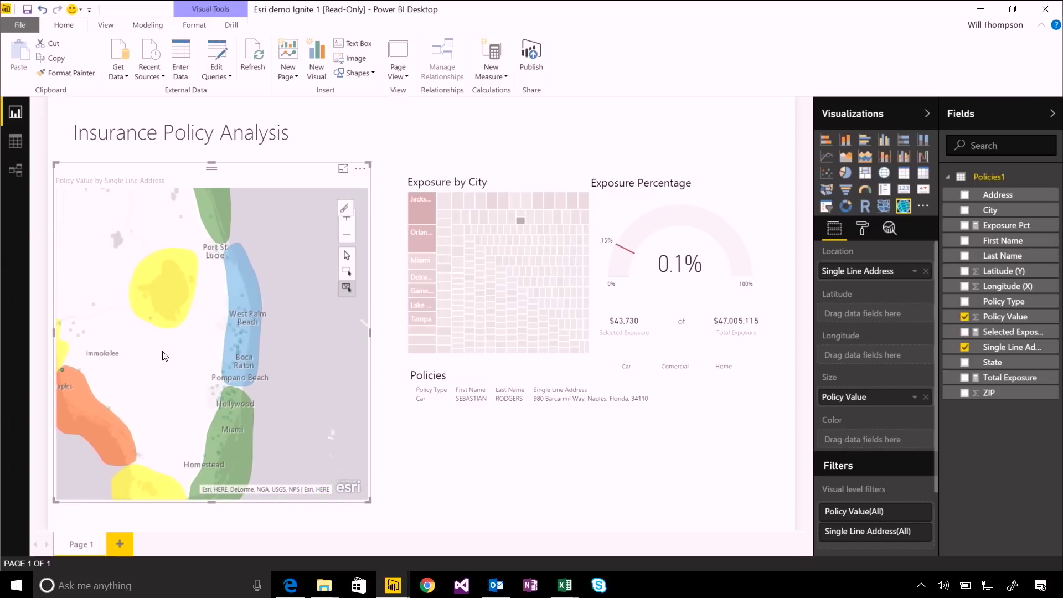